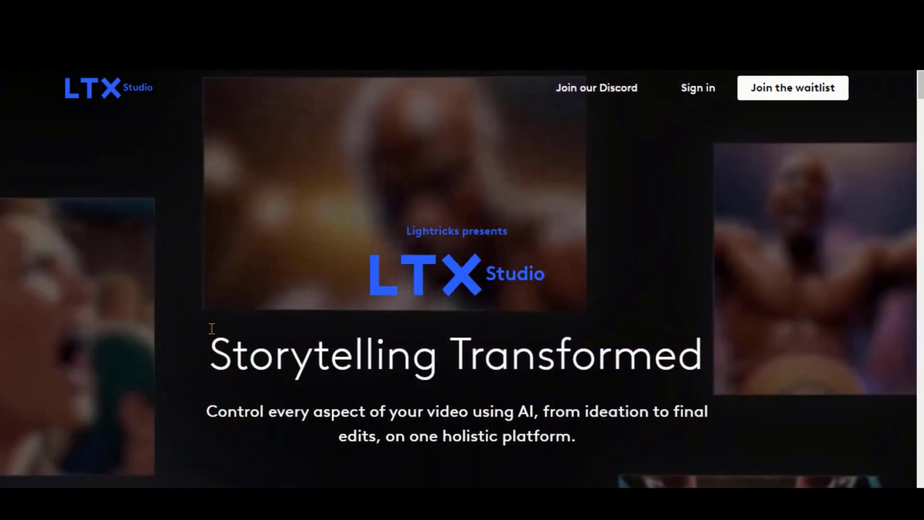
Read the LTX Studio landing page, examining its headline, platform description, and sections on frame control, AI storytelling and character casting.
drag(211, 328, 702, 356)
click(208, 411)
drag(207, 411, 576, 436)
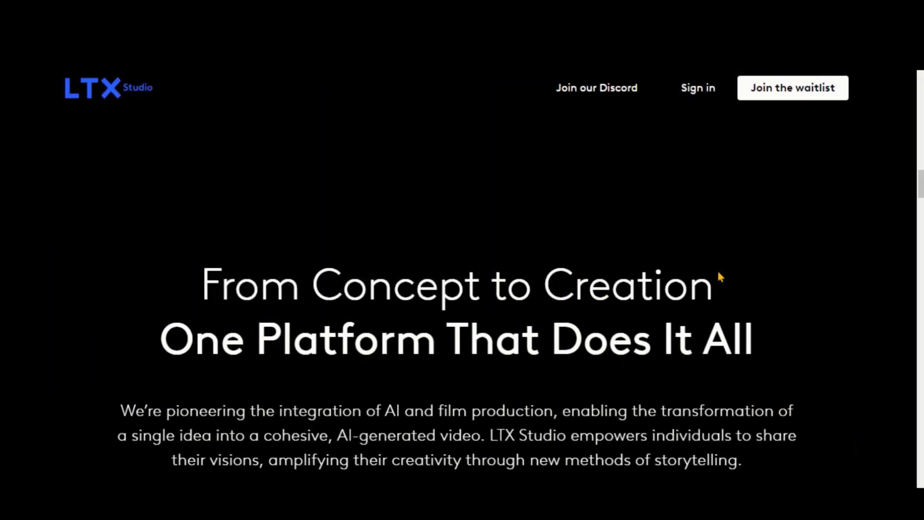
drag(161, 337, 750, 336)
click(557, 351)
scroll(557, 351, down, 3)
scroll(553, 350, down, 6)
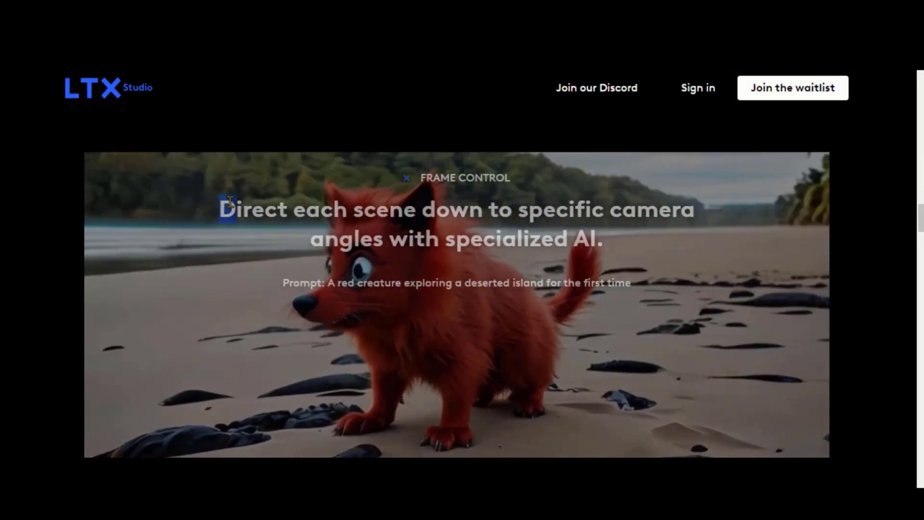
drag(219, 208, 600, 249)
click(600, 249)
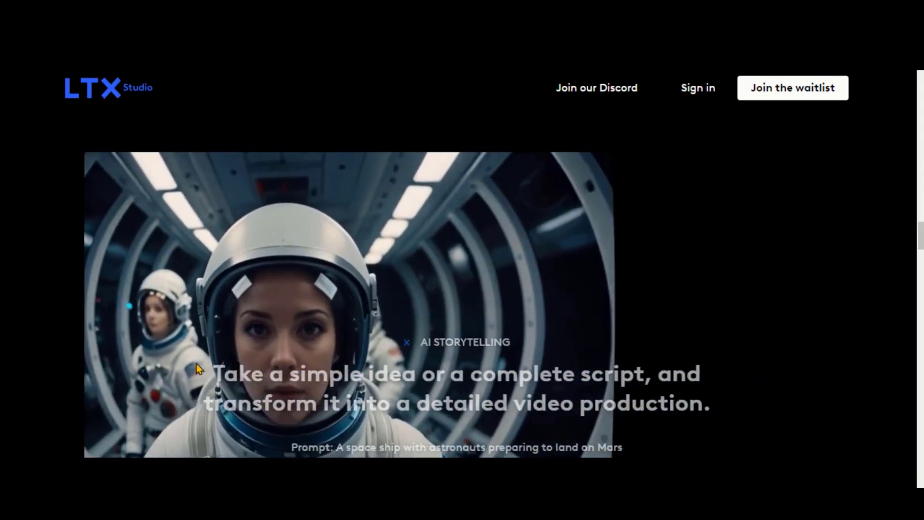
scroll(106, 313, down, 4)
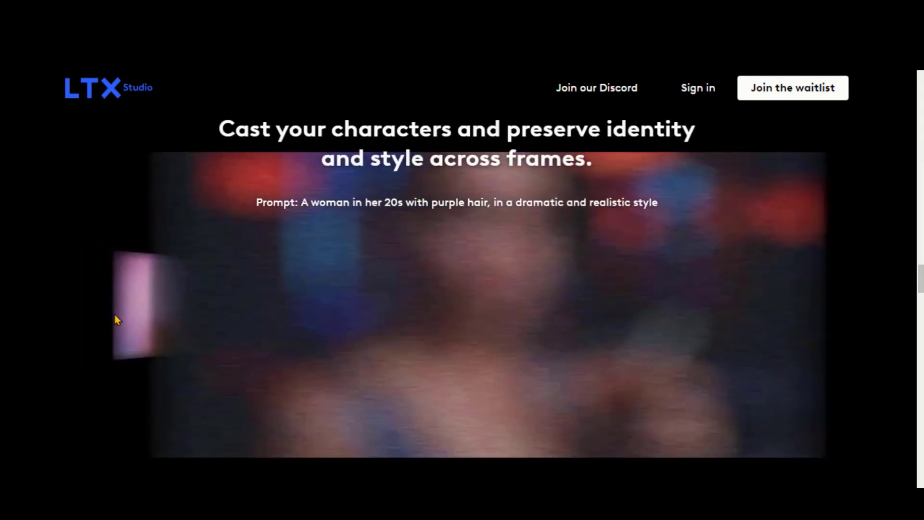
drag(222, 127, 594, 161)
click(282, 292)
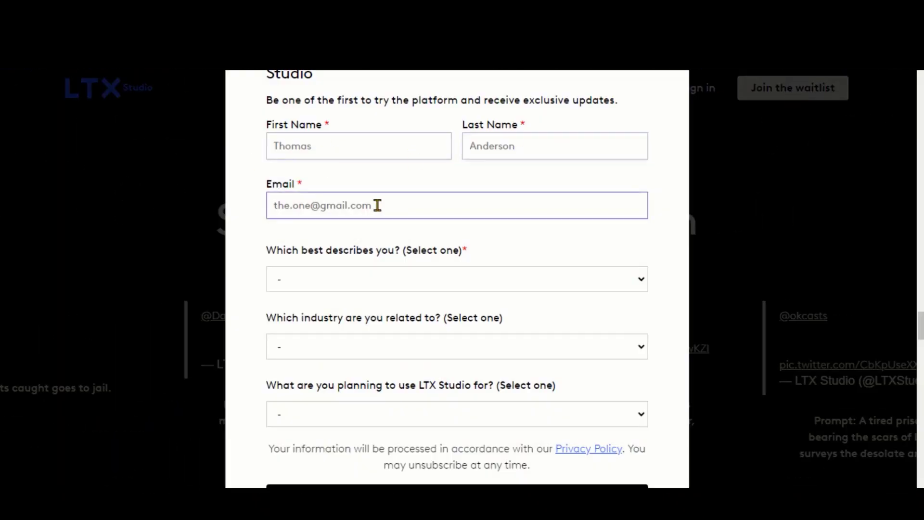
Examine the waitlist form's choices for describing yourself, related industry and planned use of LTX Studio.
click(390, 289)
click(363, 289)
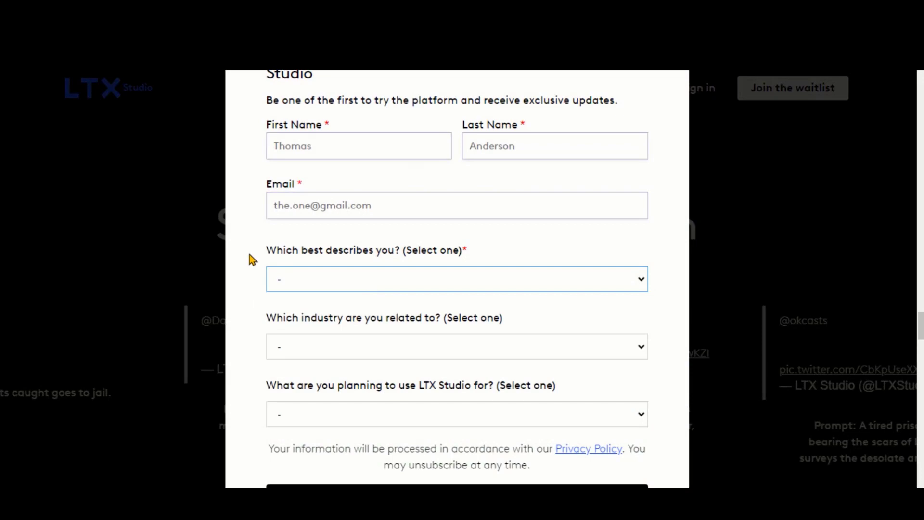
click(351, 344)
click(402, 354)
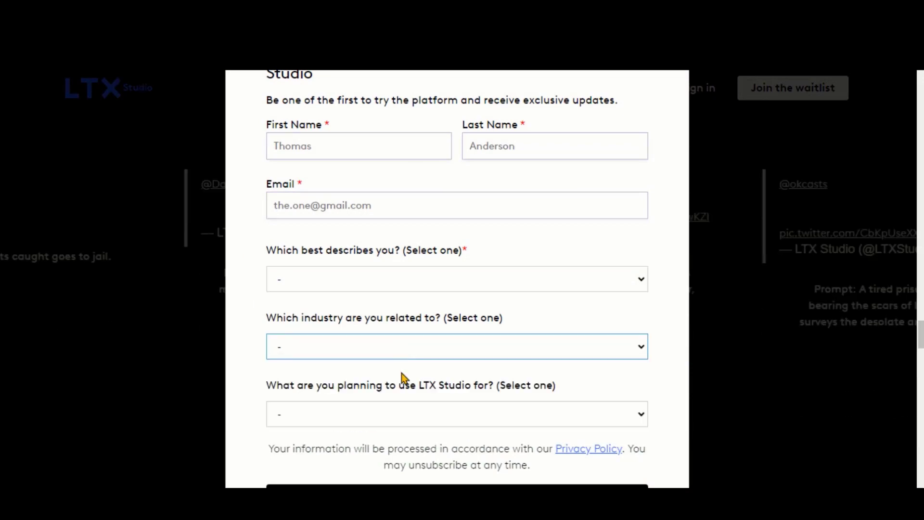
click(365, 413)
click(336, 358)
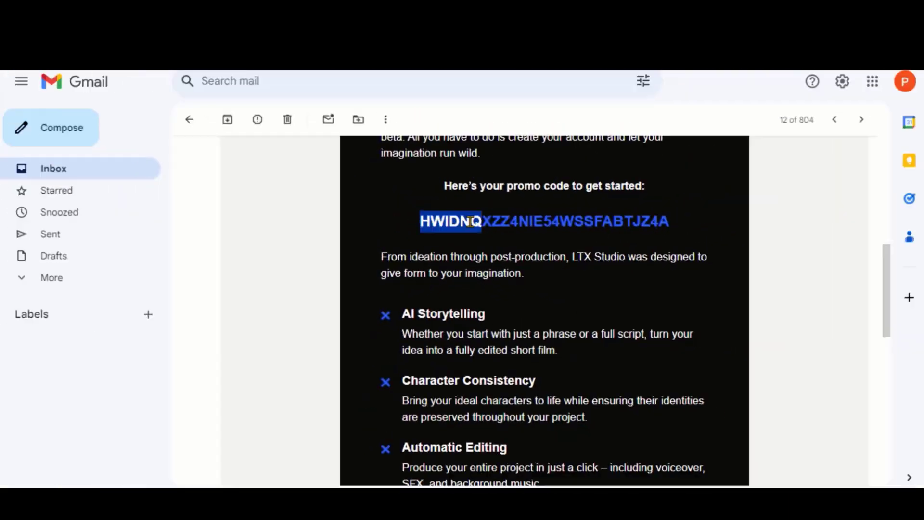
Take the promo code from the LTX Studio invitation email in Gmail, review the listed features, and redeem the code in LTX Studio.
drag(483, 221, 668, 221)
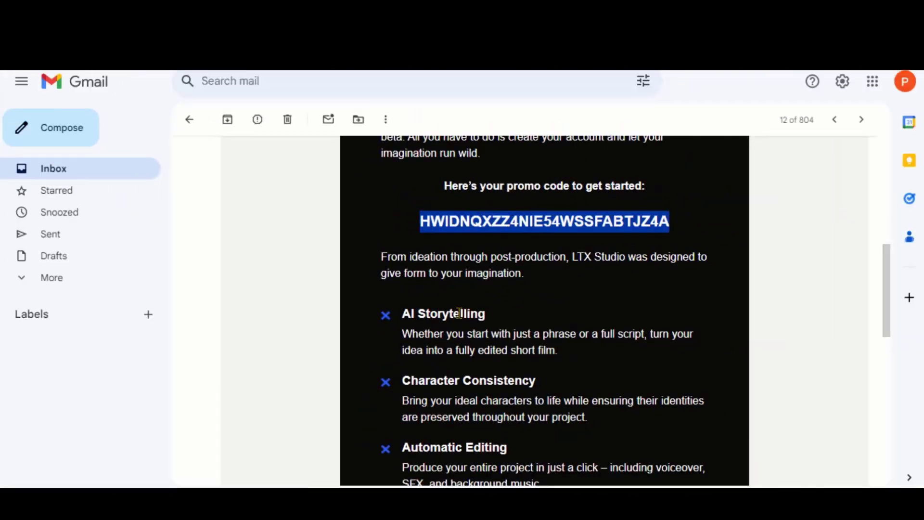
scroll(459, 313, down, 2)
scroll(458, 313, down, 1)
drag(403, 173, 571, 219)
drag(401, 310, 538, 344)
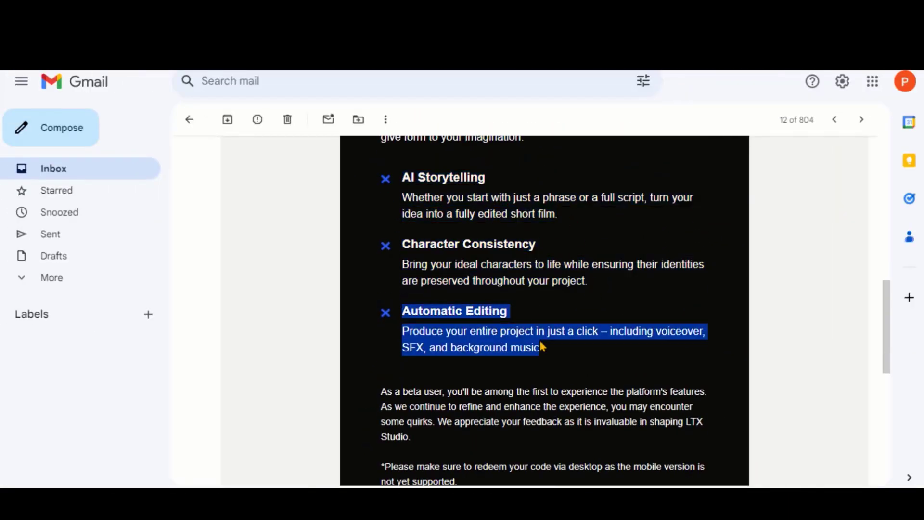
click(537, 344)
scroll(529, 346, down, 2)
click(535, 410)
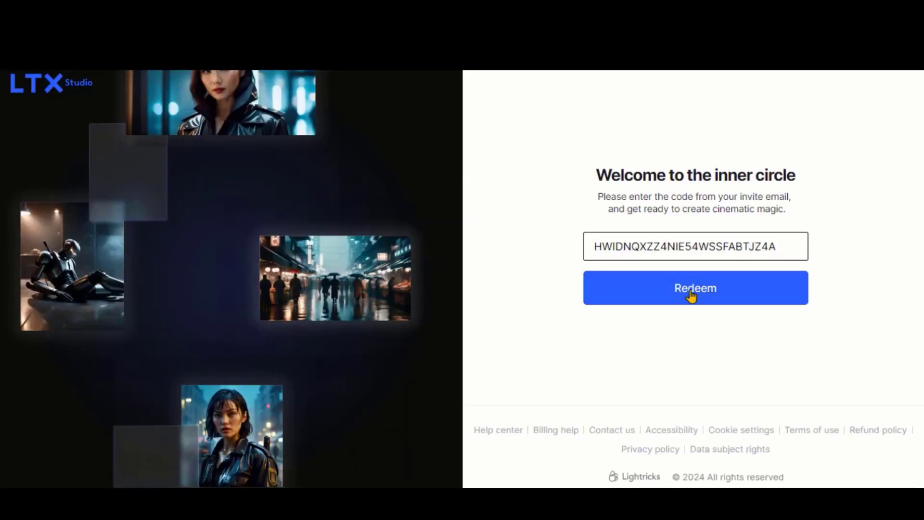
click(691, 293)
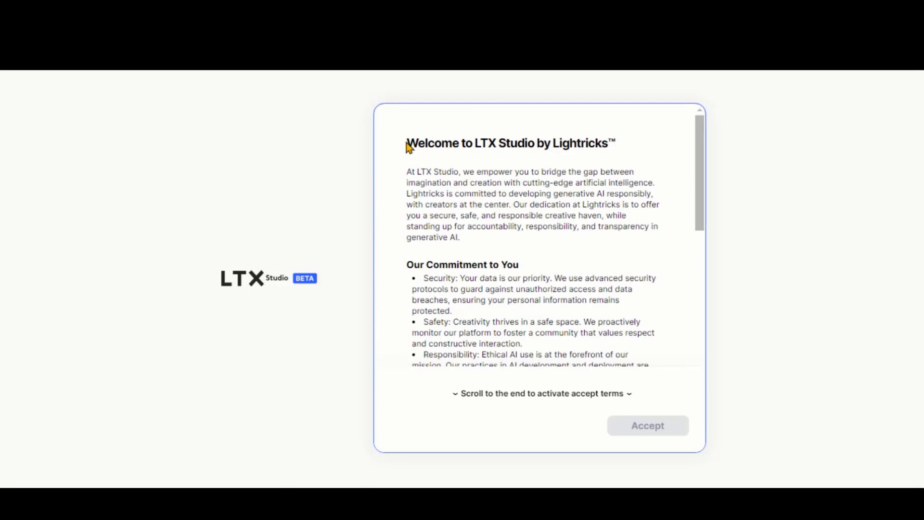
Read the LTX Studio terms to the end, accept them, and dismiss the beta welcome message.
drag(408, 146, 611, 144)
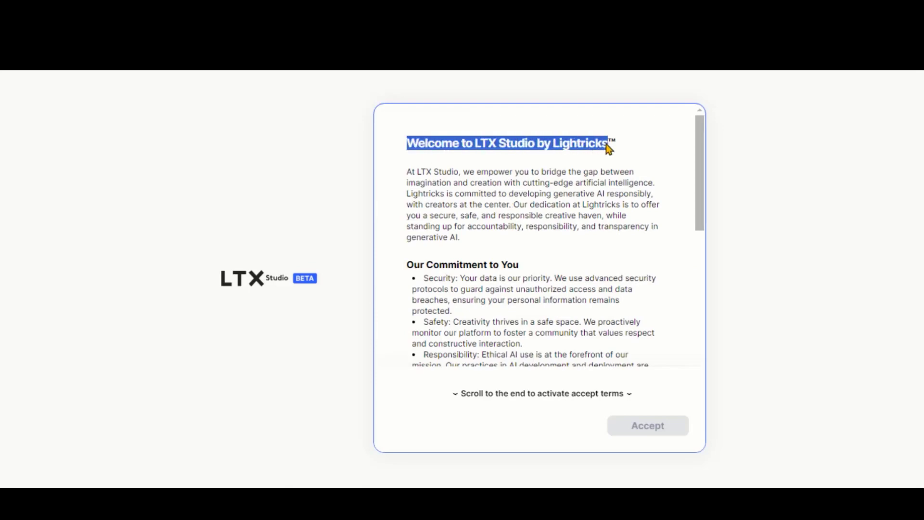
click(609, 145)
scroll(523, 222, down, 3)
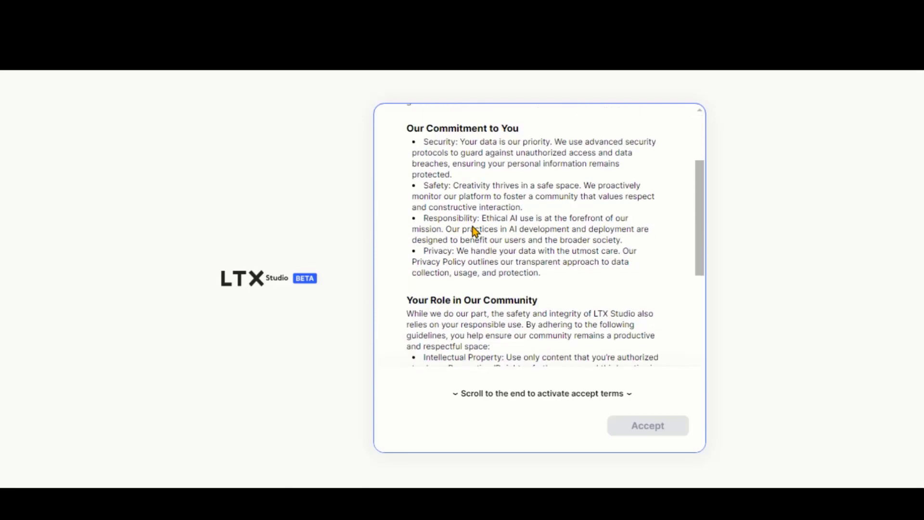
scroll(474, 231, down, 6)
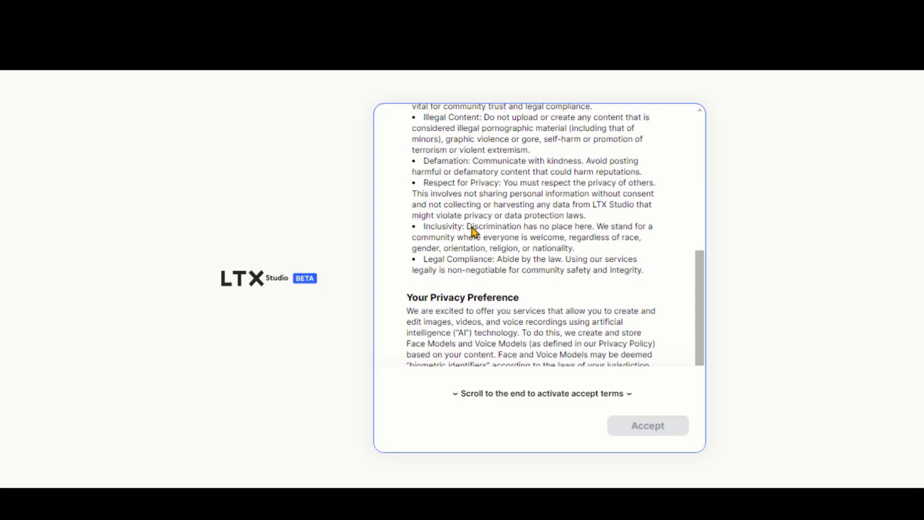
scroll(473, 232, down, 3)
scroll(474, 232, down, 2)
click(396, 383)
click(652, 431)
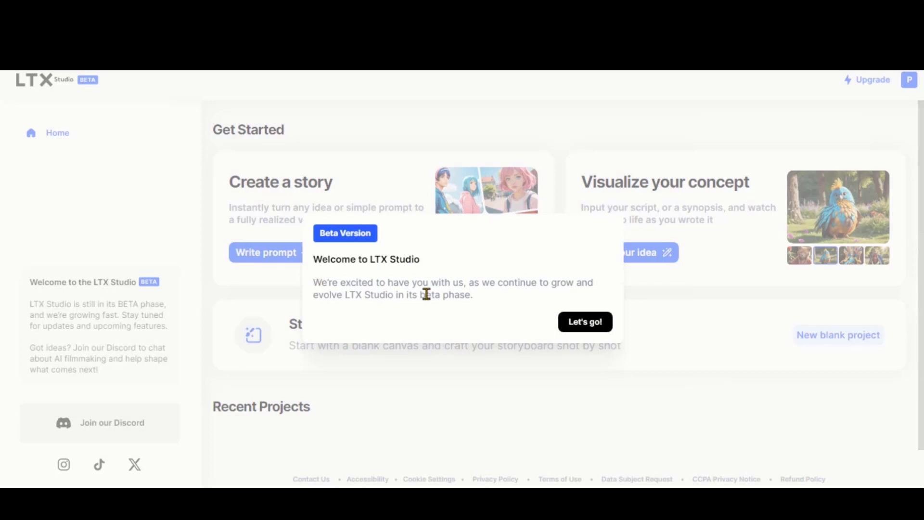
click(590, 326)
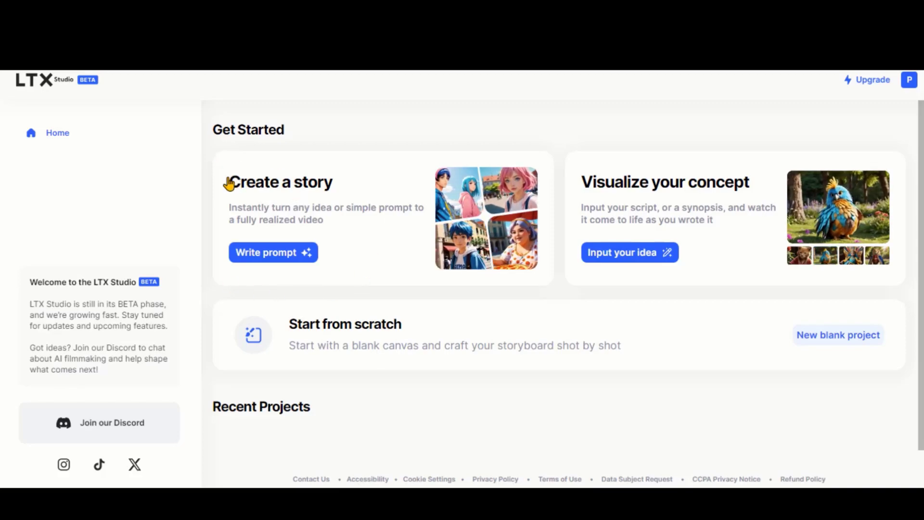
click(335, 174)
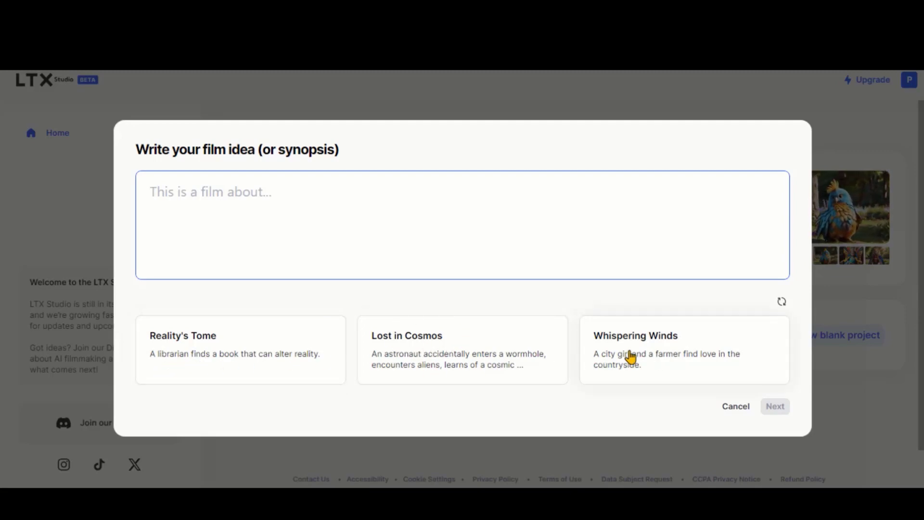
click(736, 407)
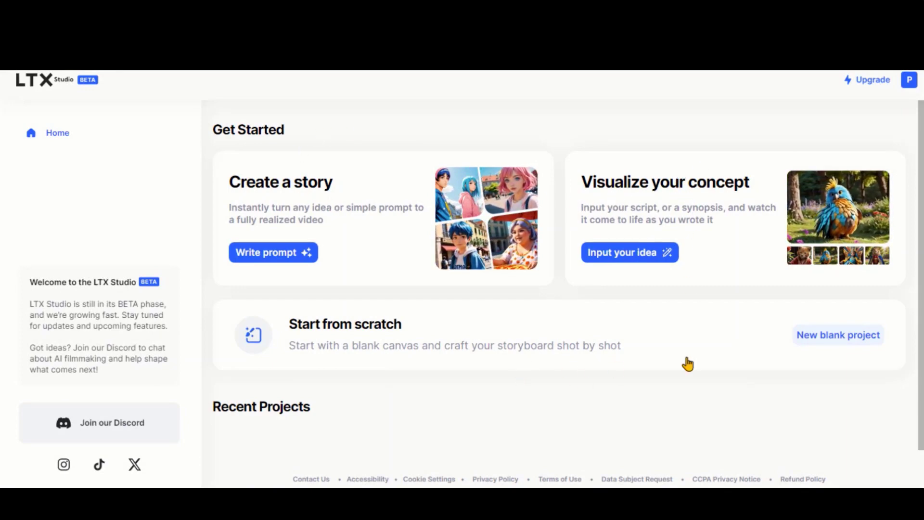
scroll(584, 346, down, 1)
scroll(584, 346, up, 1)
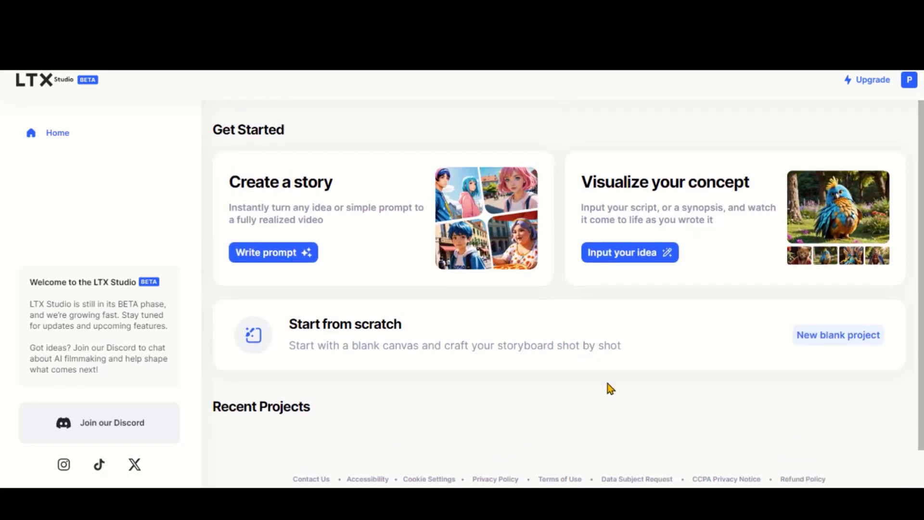
Create a story from a prompt, refreshing the suggestions and using Crash Survivor ("A man who survives a plane crash.") as the film idea.
click(274, 250)
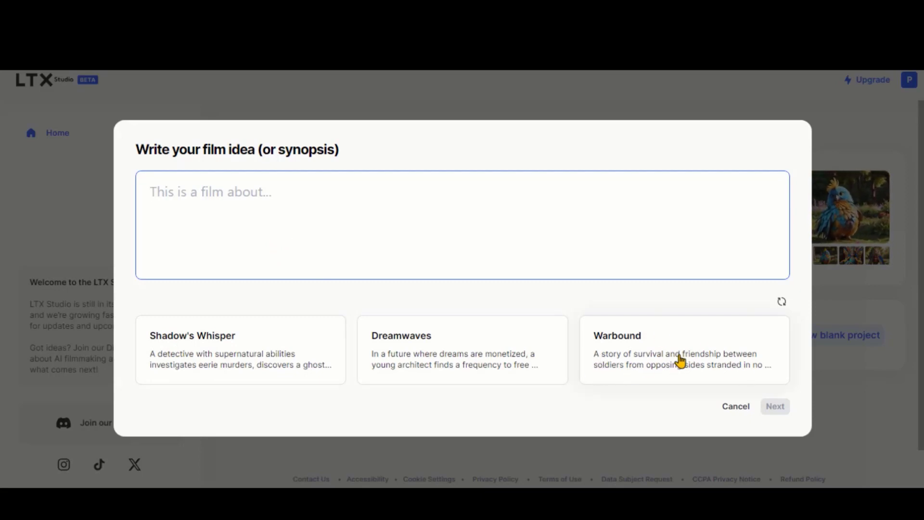
click(781, 303)
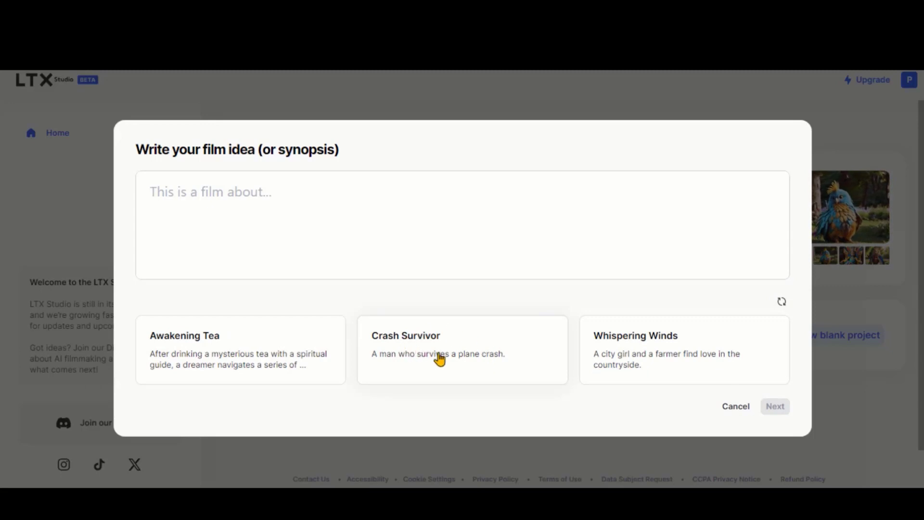
click(469, 357)
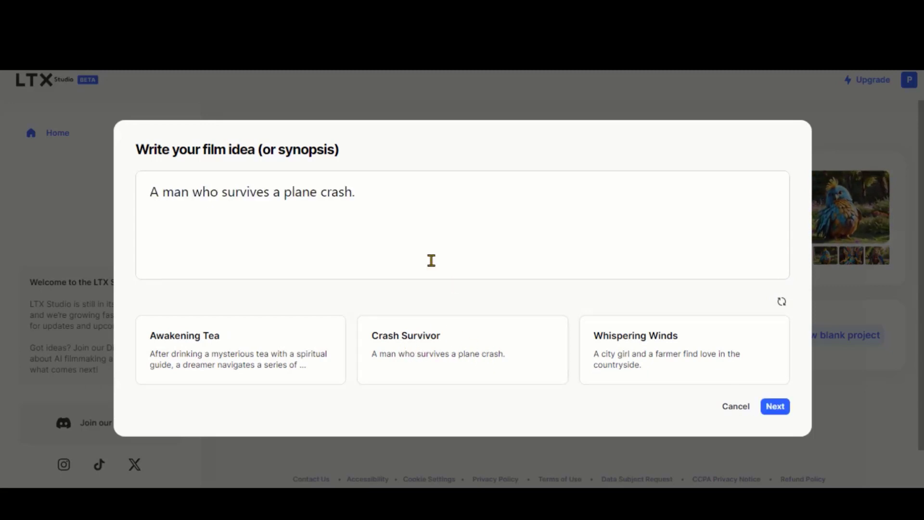
drag(145, 191, 359, 190)
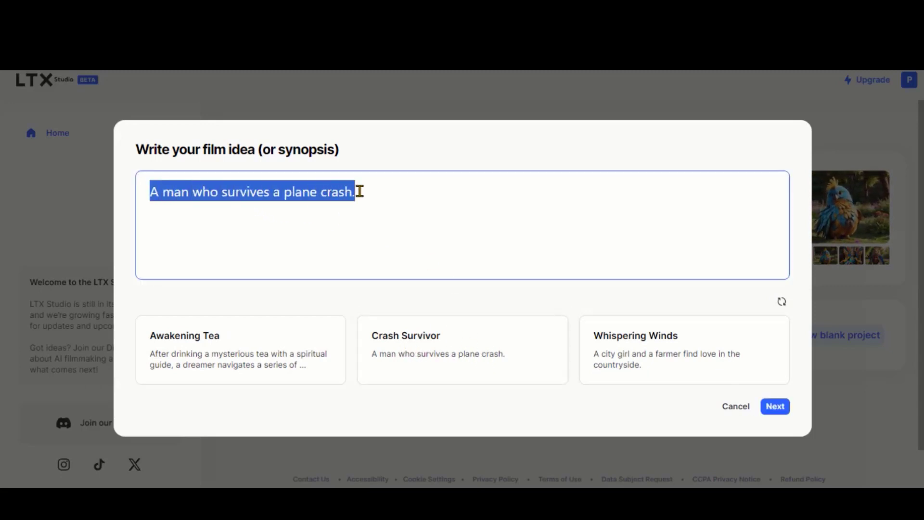
click(359, 190)
click(776, 409)
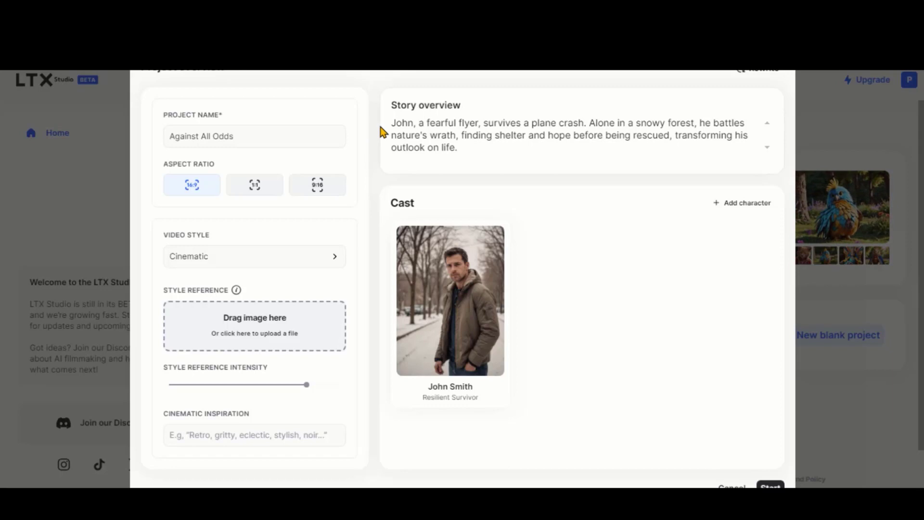
Examine the project name, aspect ratio, style reference info and list of video styles, with Cinematic as the chosen style.
click(260, 137)
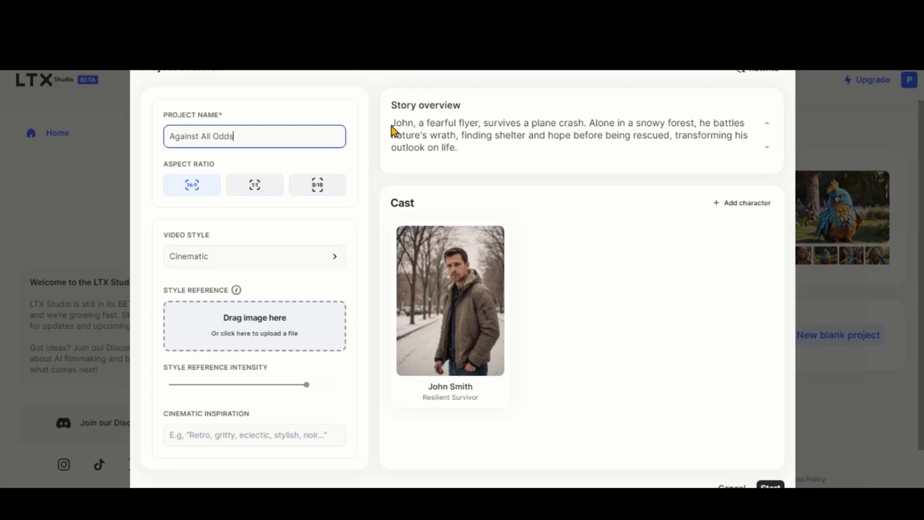
click(254, 187)
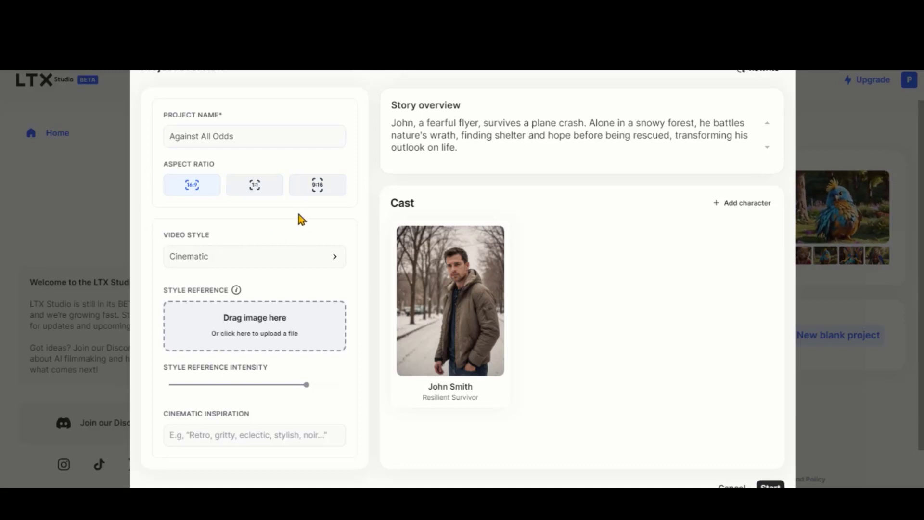
click(284, 262)
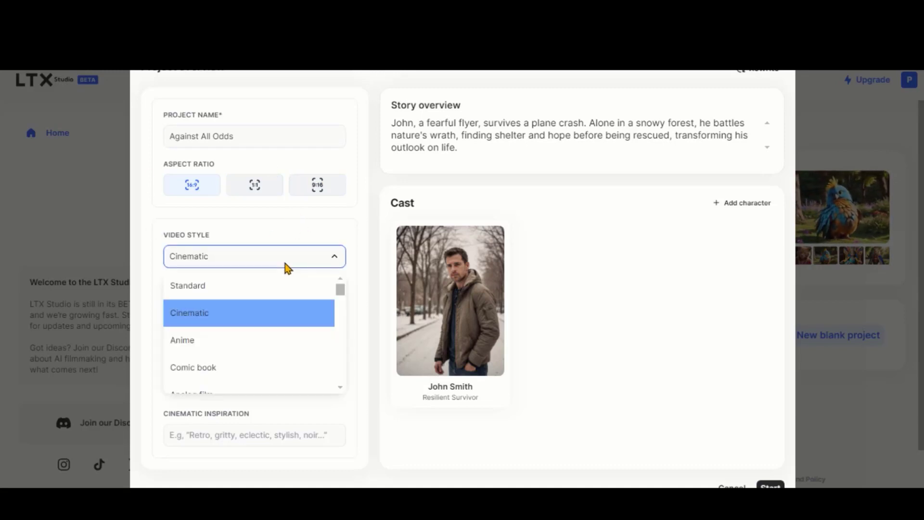
scroll(221, 339, down, 1)
scroll(222, 341, down, 8)
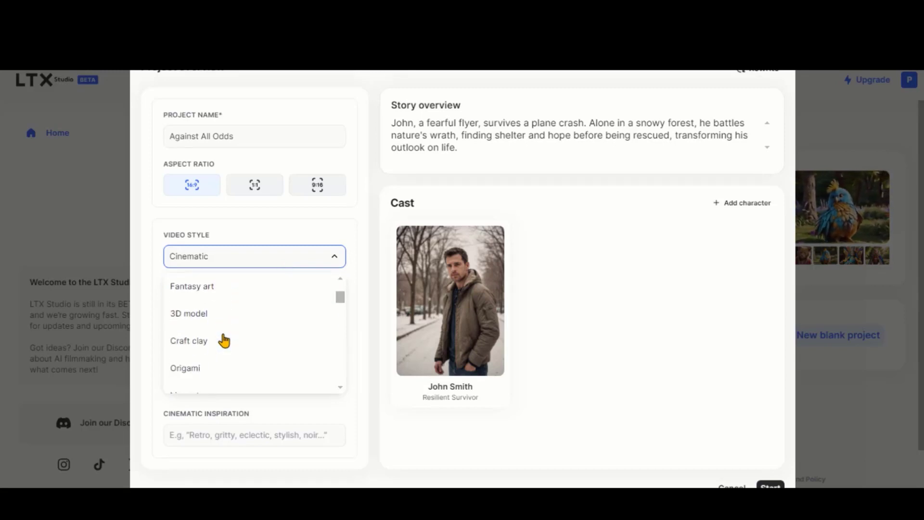
scroll(224, 340, down, 8)
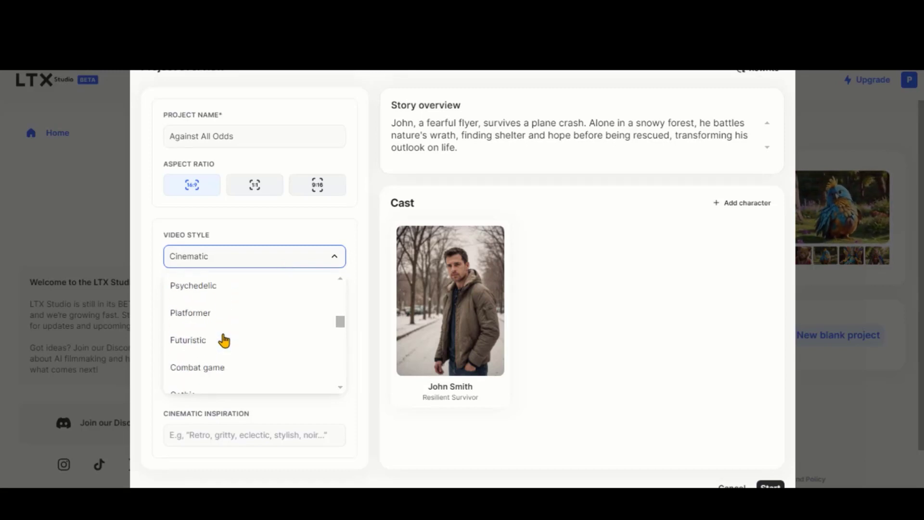
scroll(224, 341, up, 15)
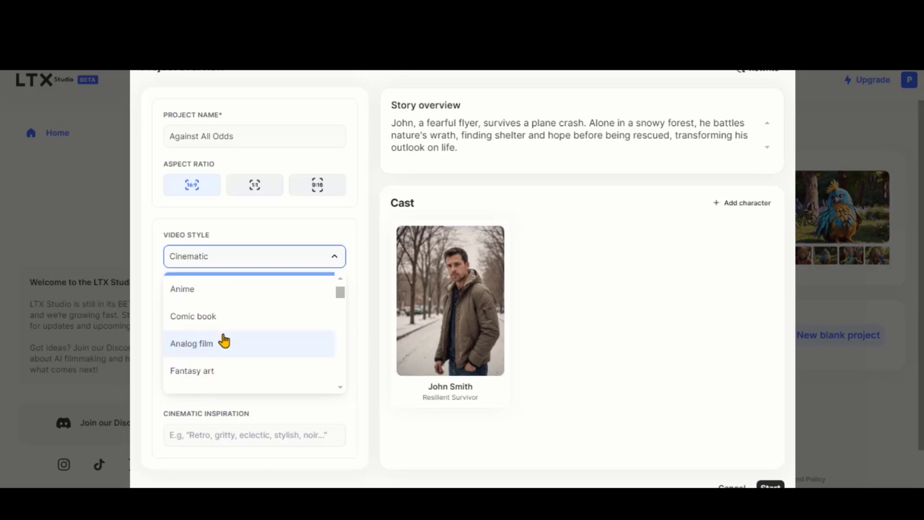
click(212, 315)
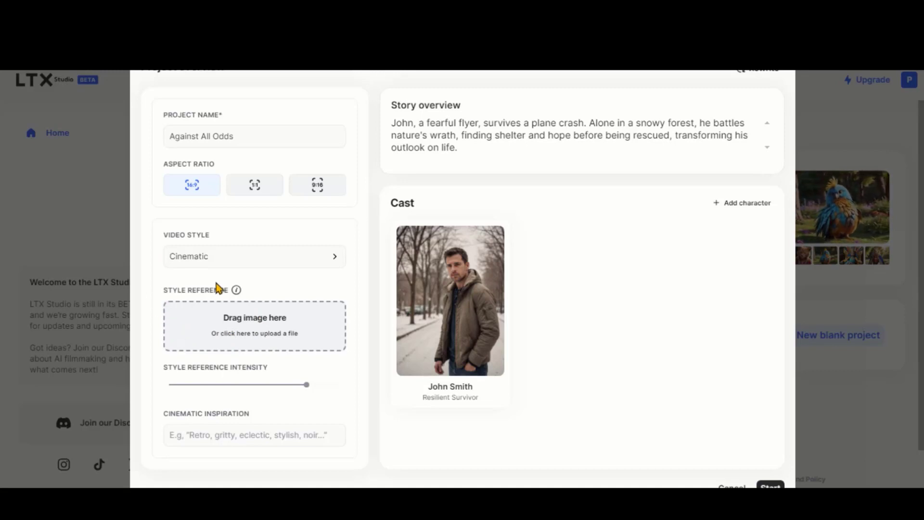
mouse_move(235, 289)
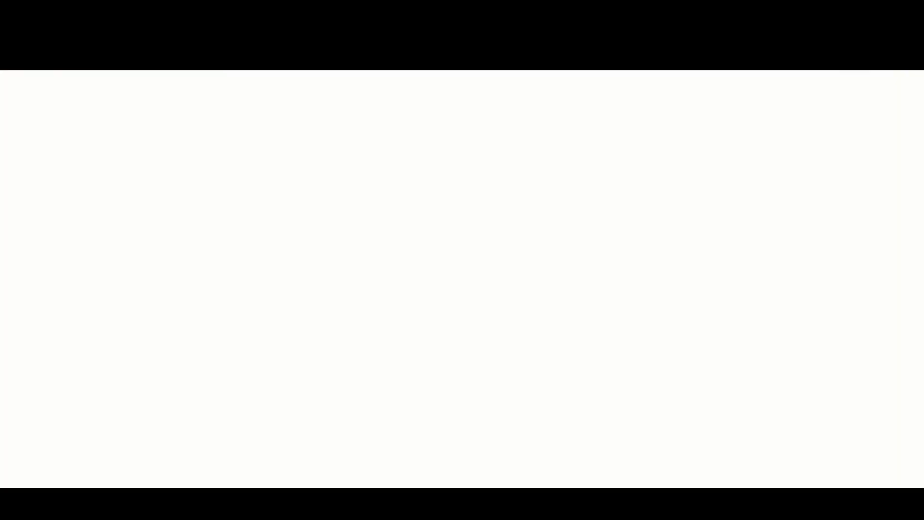
Examine the form for adding a cast character, including its name, age, essence, appearance and clothing fields and the available voices.
mouse_move(469, 330)
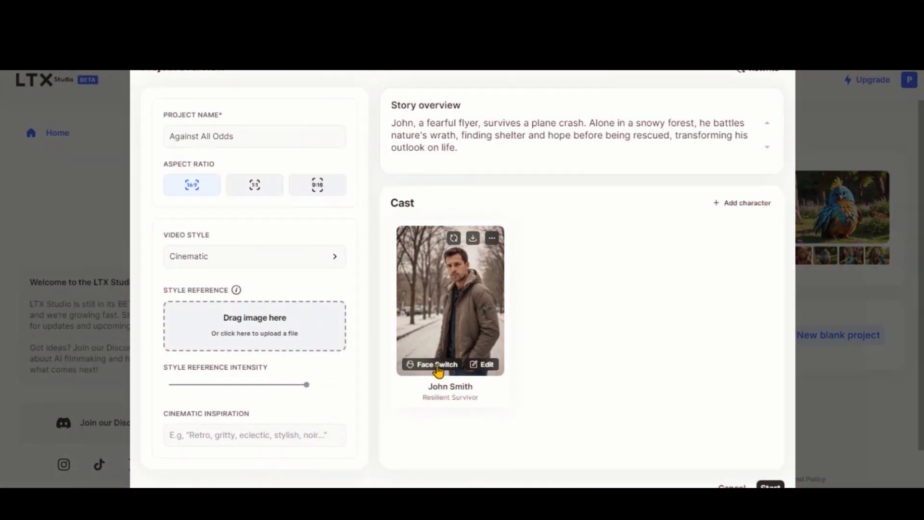
click(734, 206)
click(487, 143)
click(355, 187)
double_click(355, 165)
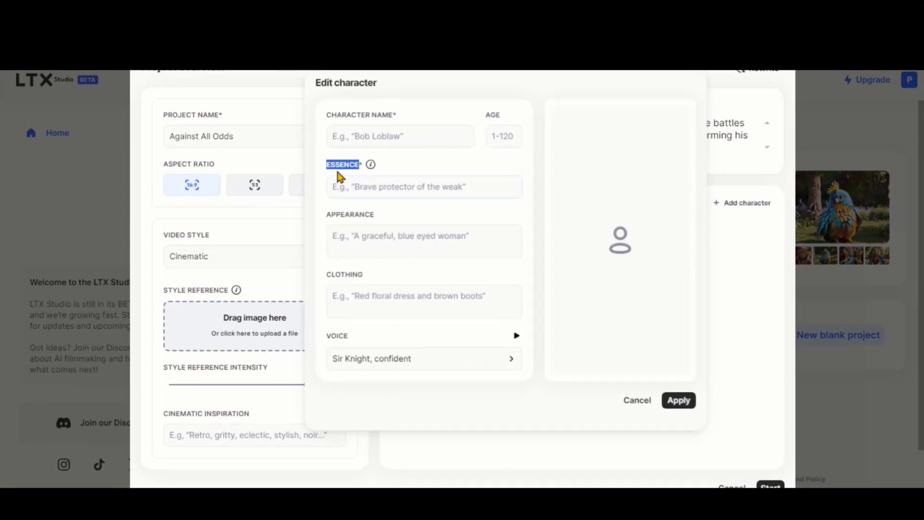
click(375, 181)
click(371, 236)
click(366, 296)
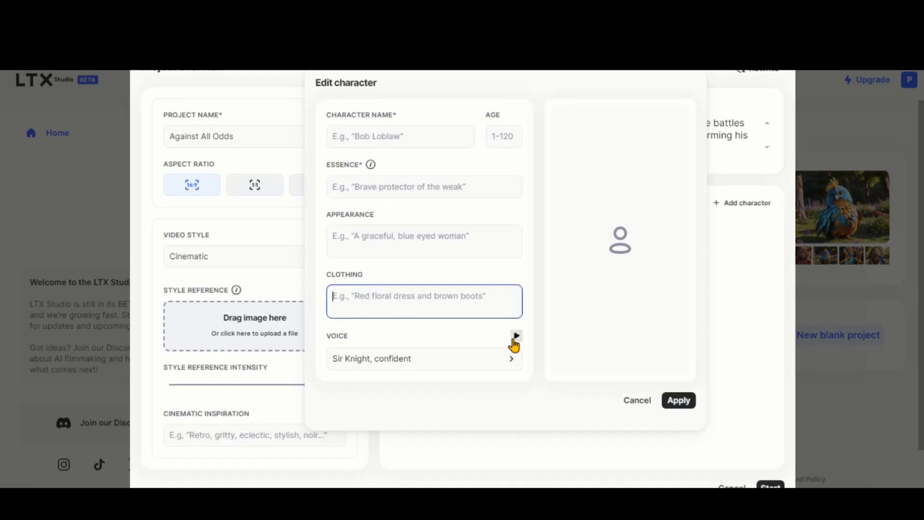
drag(485, 336, 353, 341)
click(354, 340)
click(515, 363)
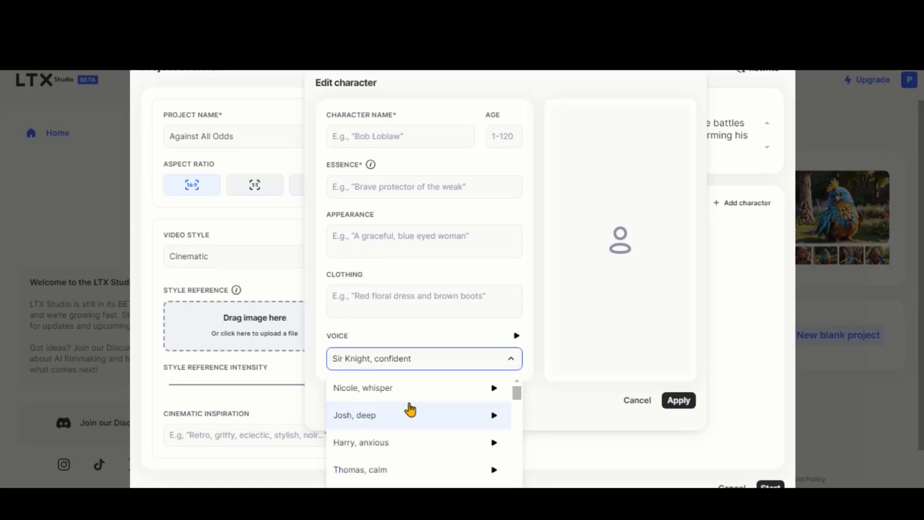
click(664, 403)
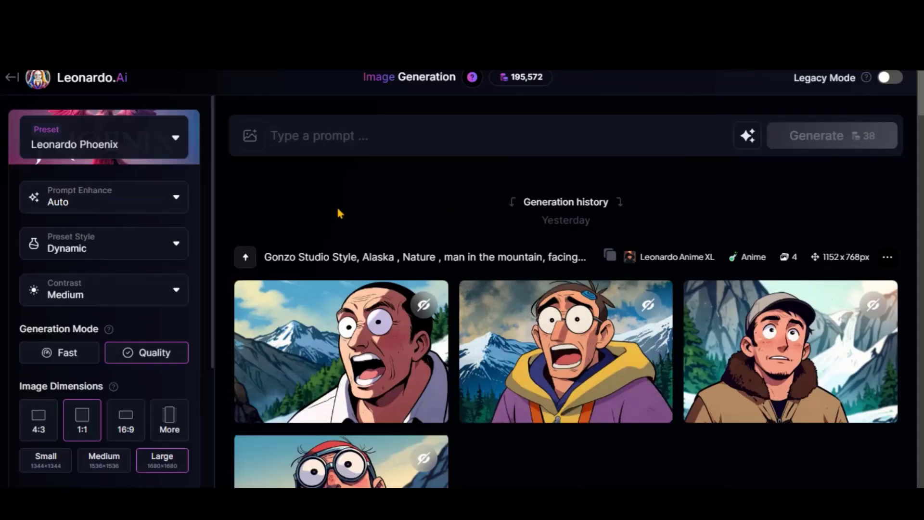
Switch to Leonardo.Ai, browse the platform presets, and set the preset style to Cinematic.
click(124, 142)
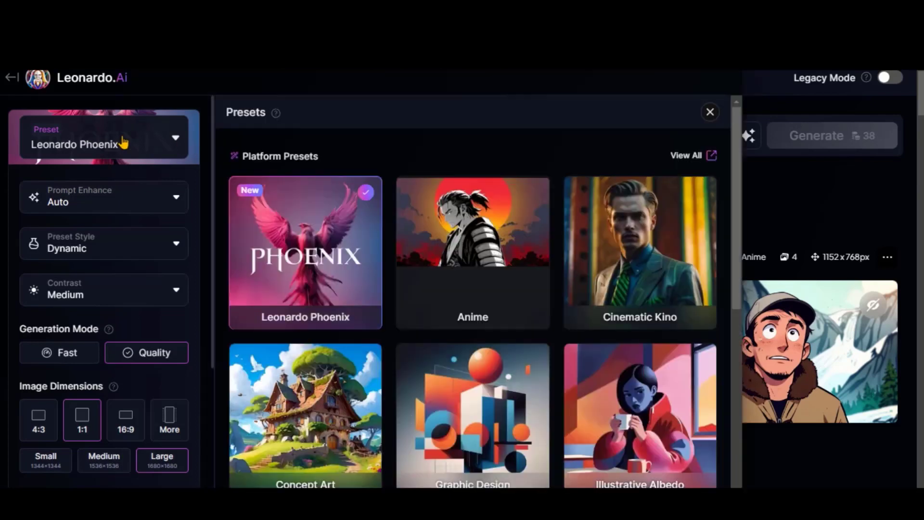
scroll(439, 365, down, 3)
scroll(439, 336, up, 3)
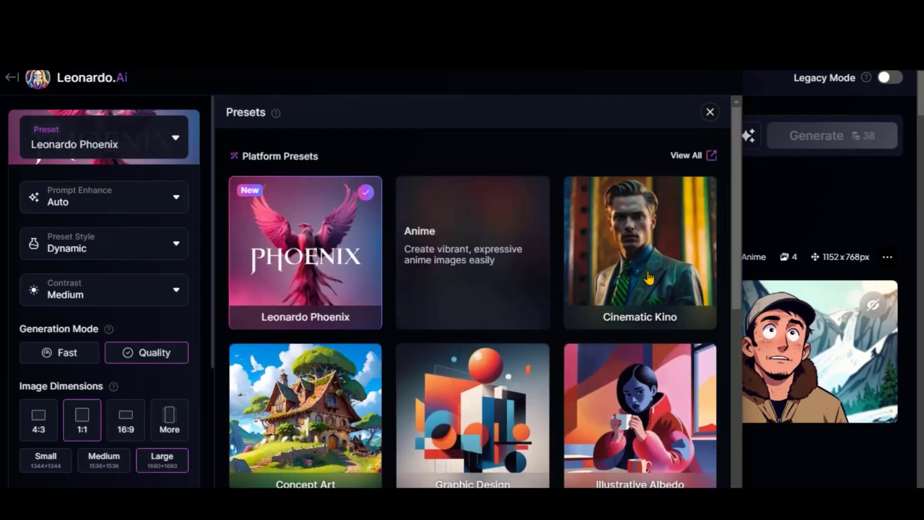
click(151, 256)
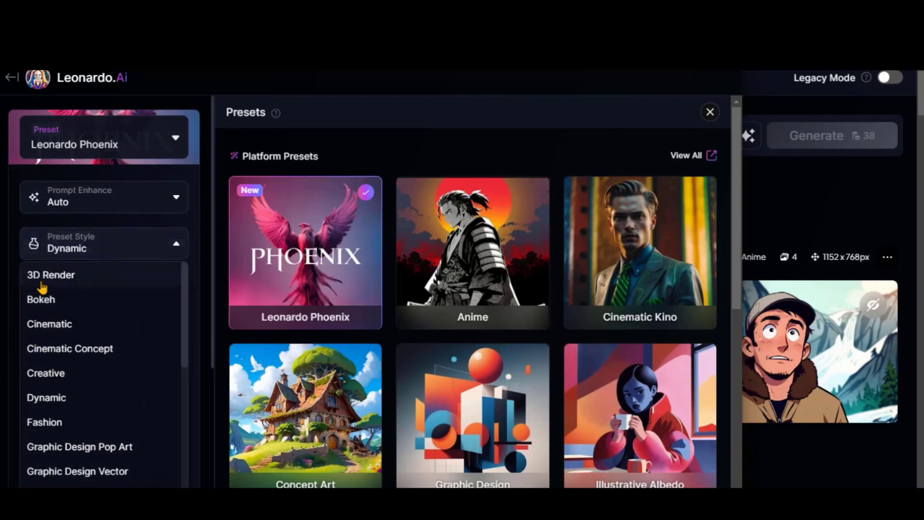
click(49, 324)
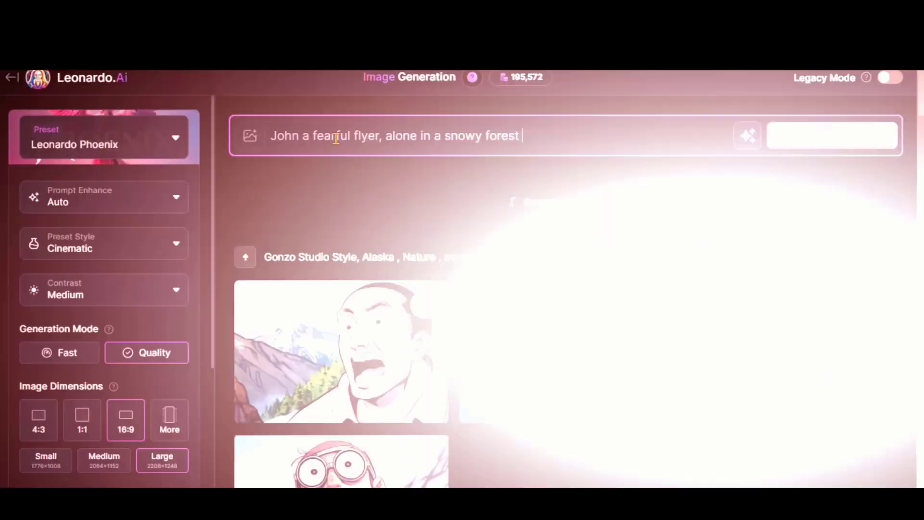
Generate 16:9 images from a prompt describing the main character as "a fearful flyer, alone in a snowy forest".
drag(274, 136, 532, 138)
click(532, 138)
click(824, 141)
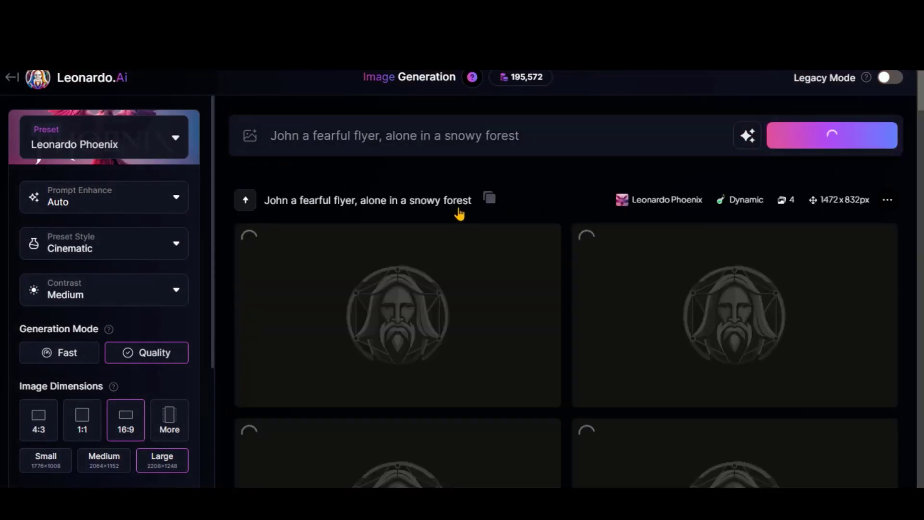
Download the generated image of the man with the green backpack and upload it as the style reference in LTX Studio.
scroll(529, 251, down, 2)
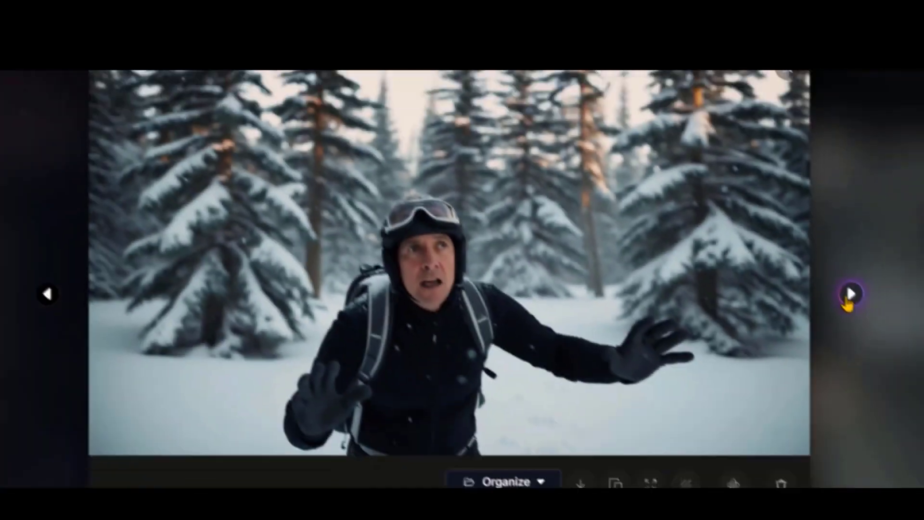
click(794, 289)
click(794, 289)
click(794, 289)
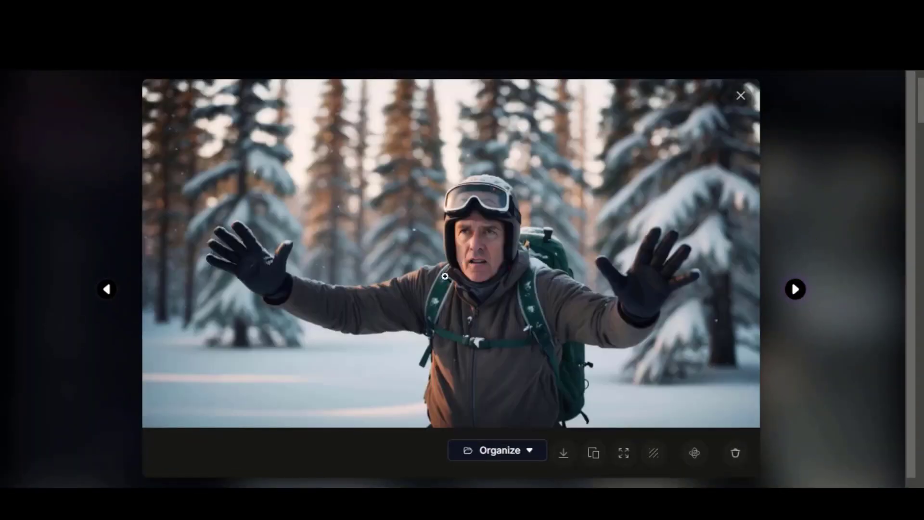
click(562, 449)
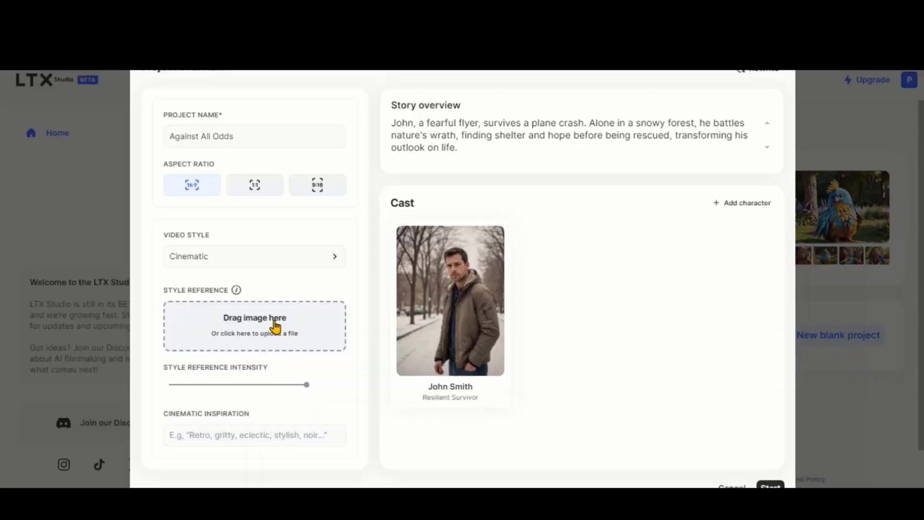
drag(275, 328, 279, 321)
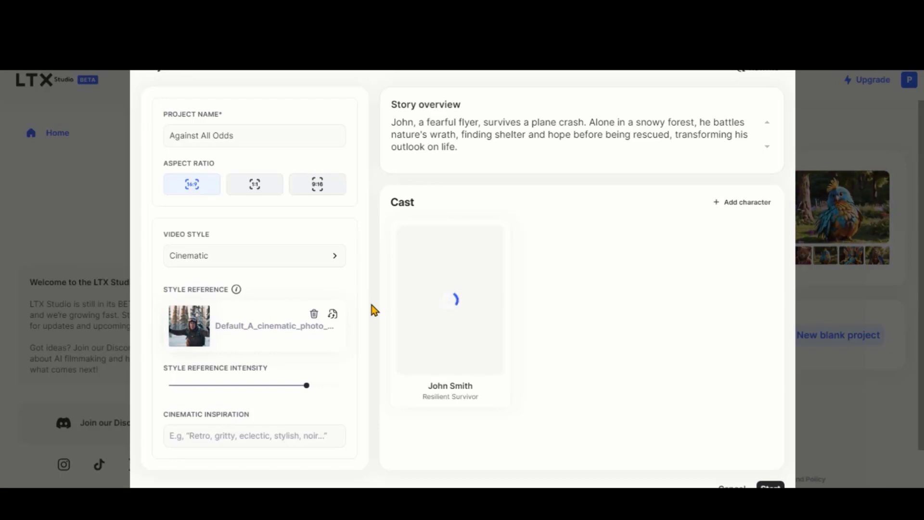
Review ChatGPT's list of stylistic terms for cinematic film production and copy the term Stylish.
key(Tab)
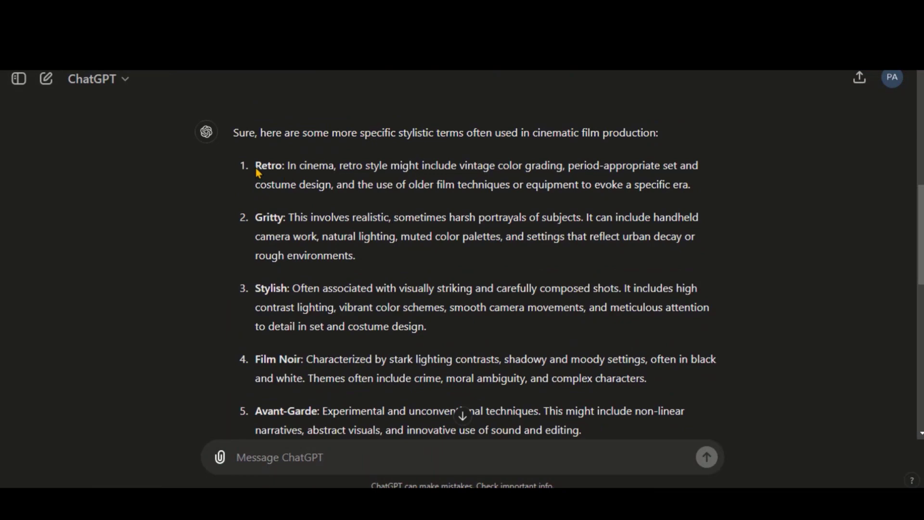
drag(257, 173, 683, 184)
click(369, 209)
scroll(380, 202, down, 1)
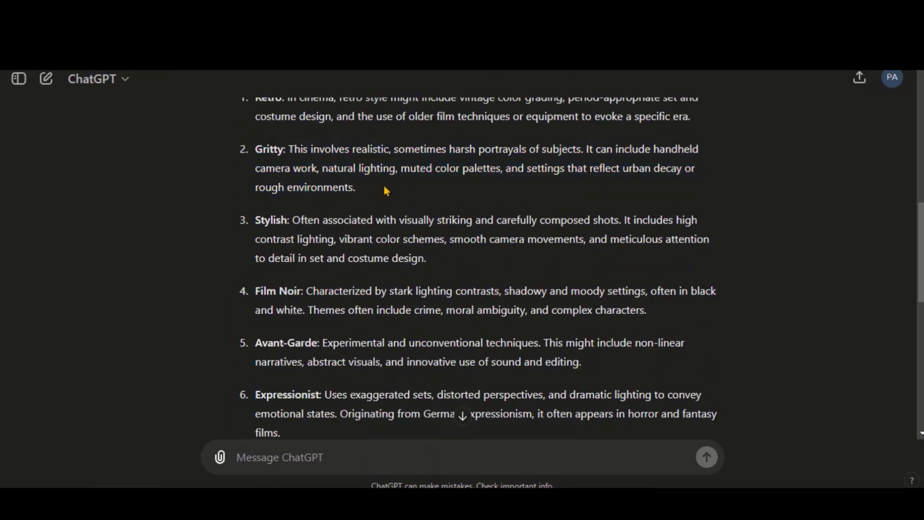
scroll(384, 190, down, 1)
double_click(266, 152)
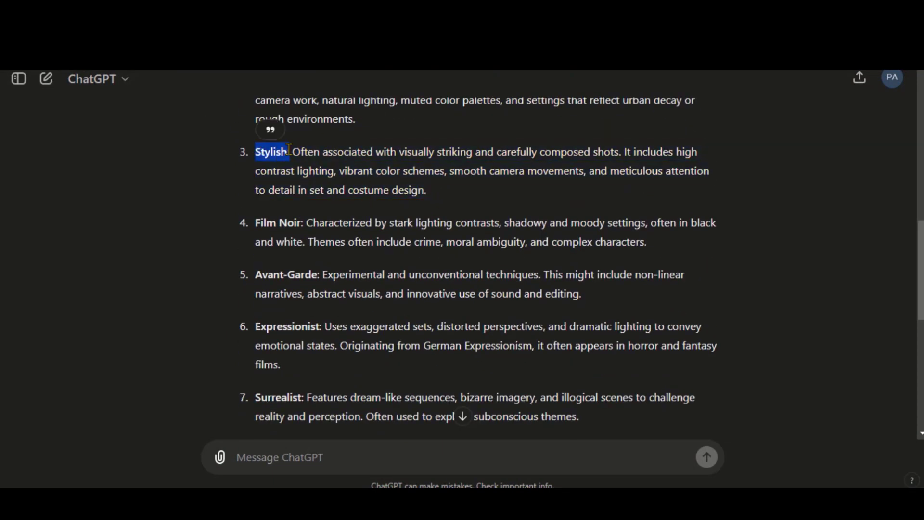
scroll(339, 288, down, 6)
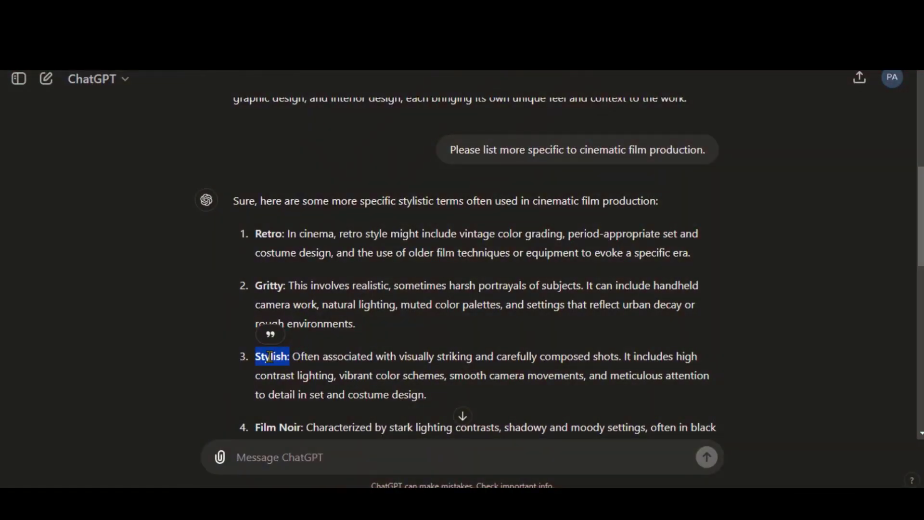
right_click(269, 356)
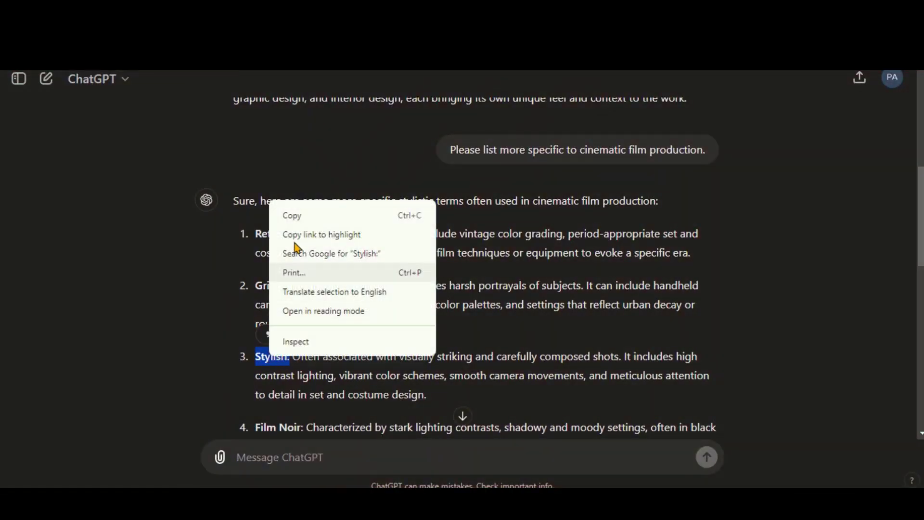
click(290, 217)
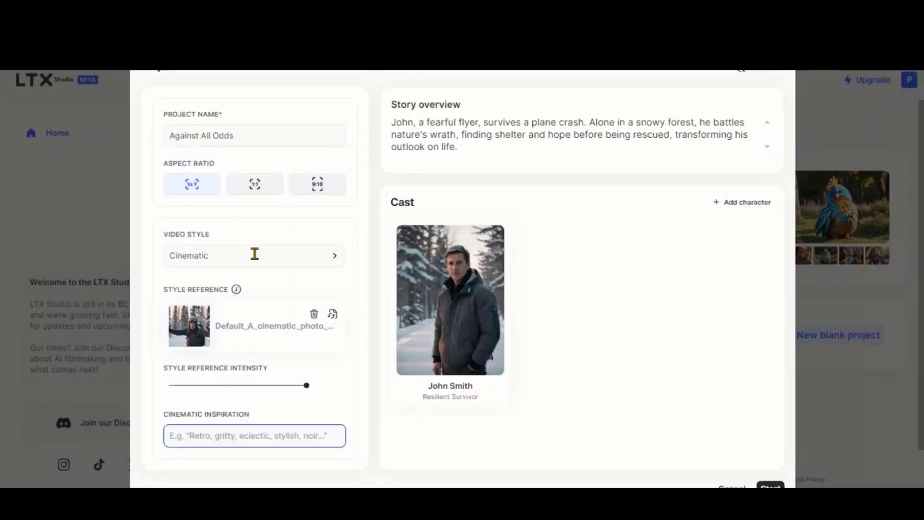
Set the project's cinematic inspiration to Stylish in LTX Studio and start building the storyboard.
key(ctrl+v)
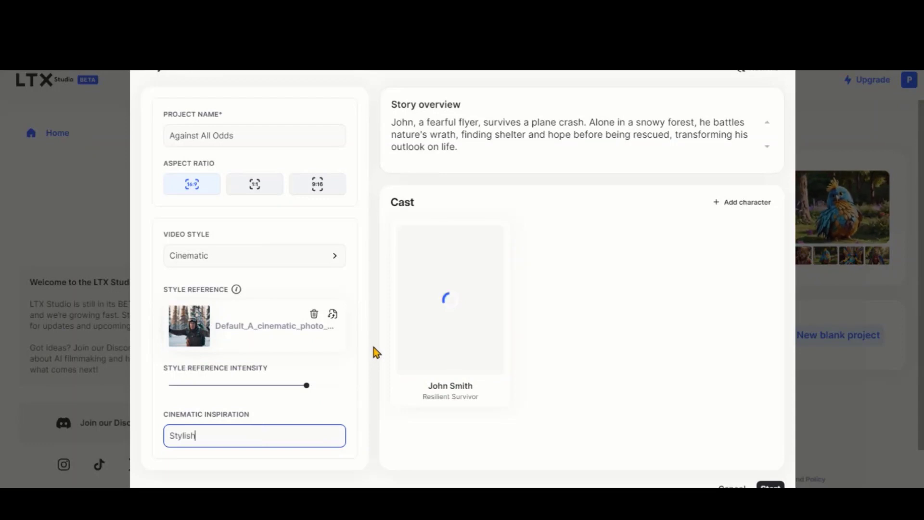
click(671, 342)
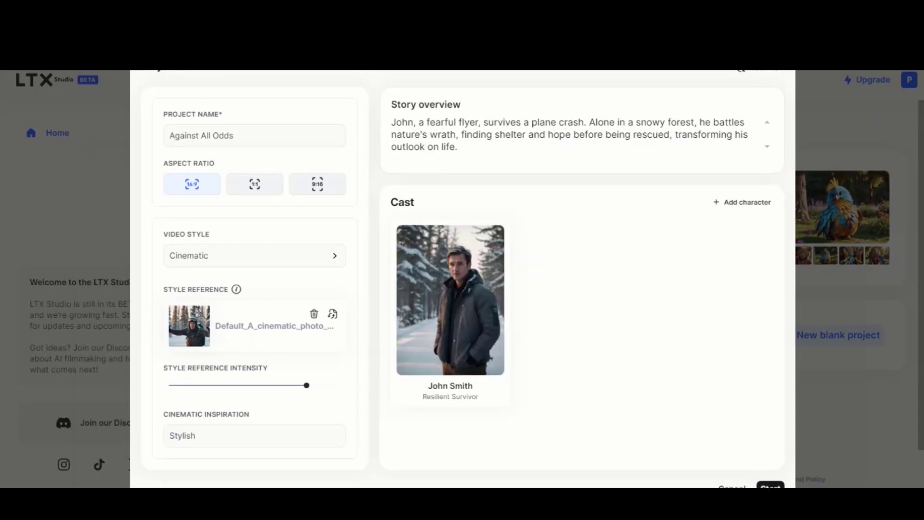
click(770, 486)
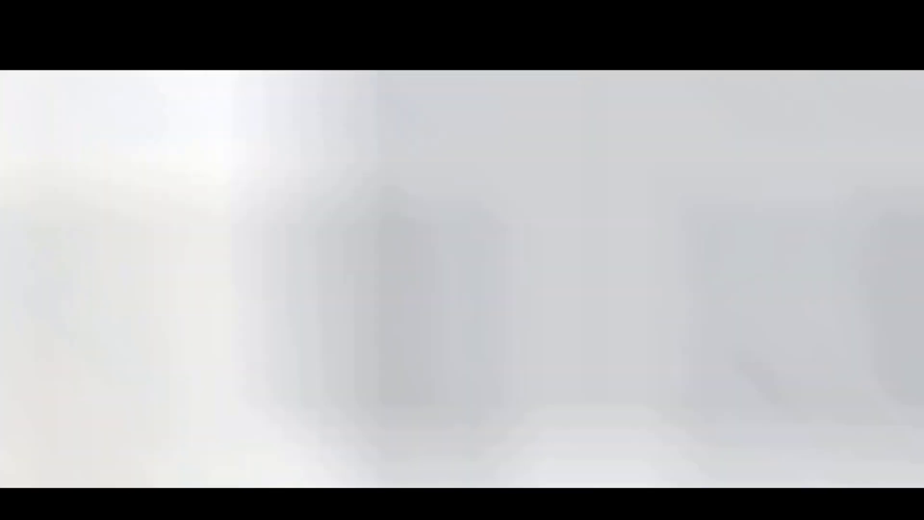
Look through the generated storyboard scenes with their shots, prompts and shot types.
scroll(145, 278, down, 10)
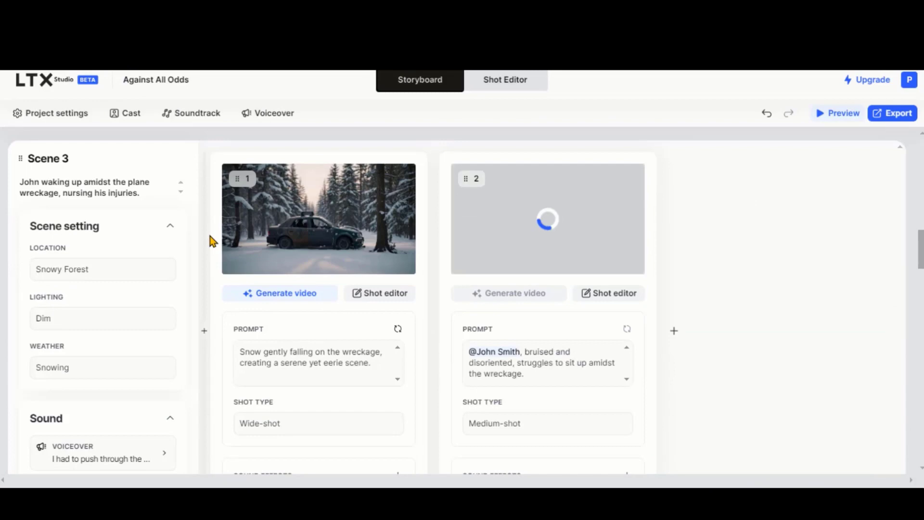
scroll(212, 241, down, 15)
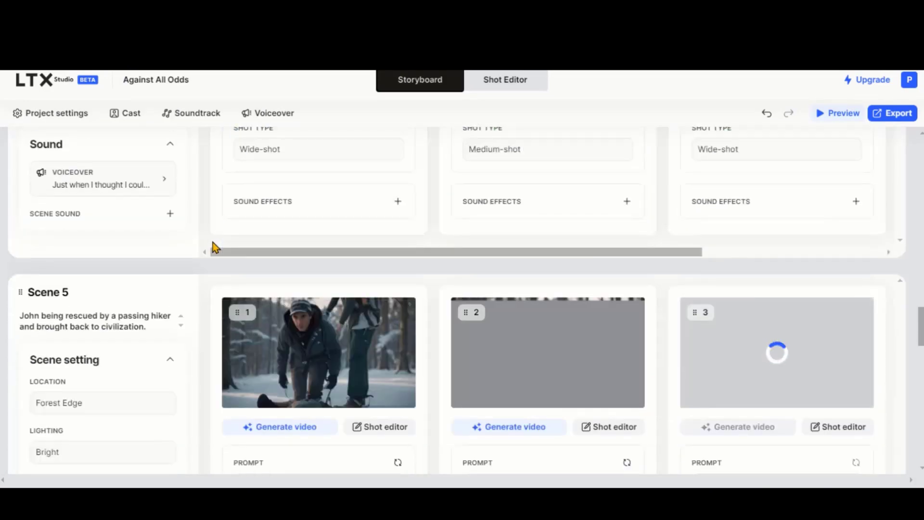
scroll(213, 243, down, 3)
scroll(213, 243, down, 7)
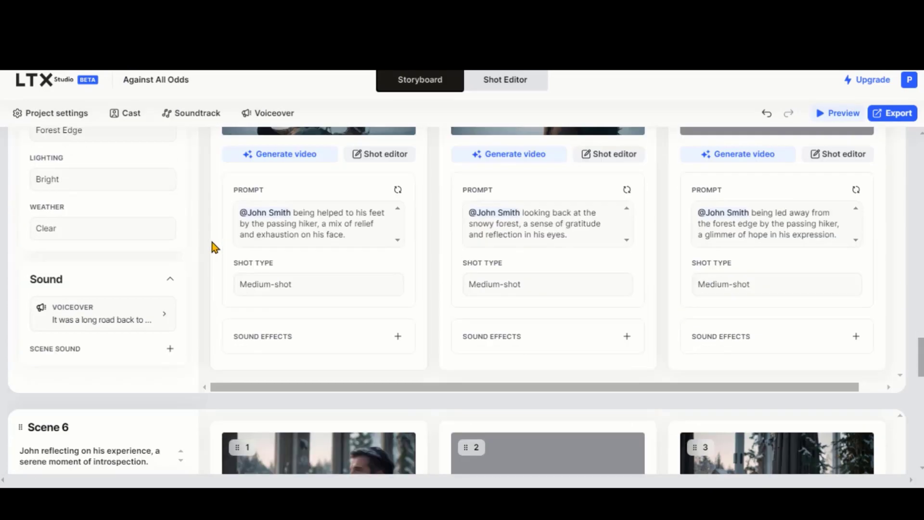
scroll(213, 248, down, 10)
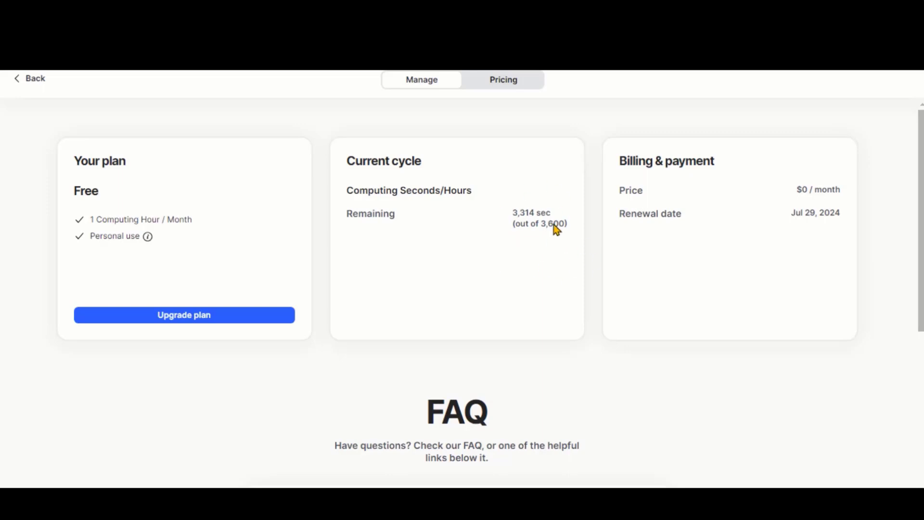
Leave the plan management page and reopen the Against All Odds project from the recent projects.
click(27, 79)
scroll(572, 378, down, 5)
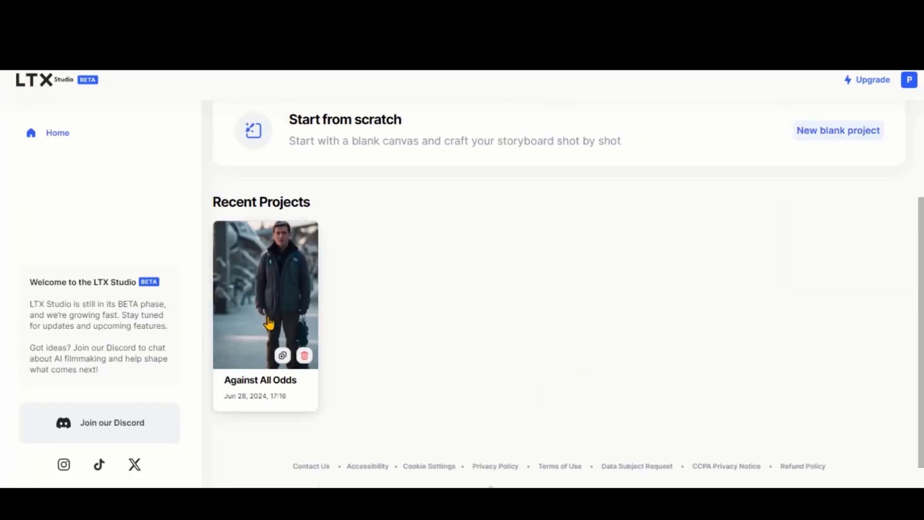
click(269, 323)
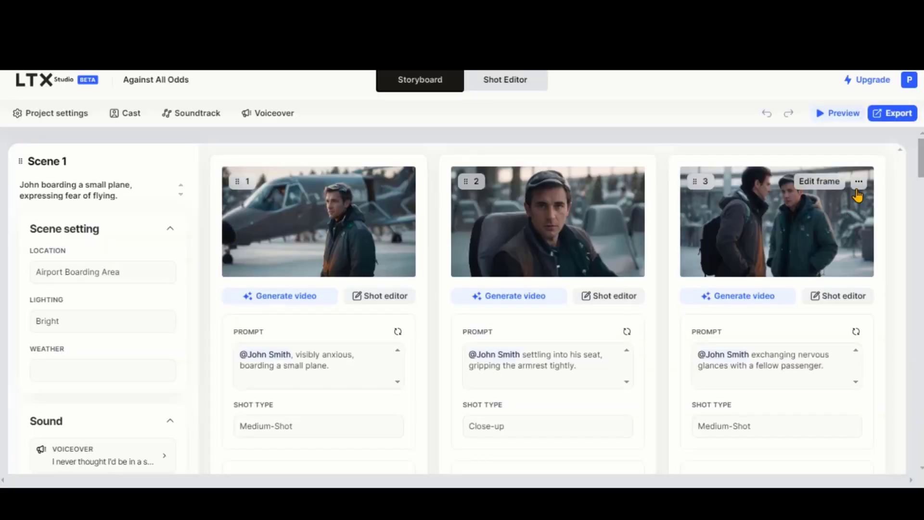
Delete shot 3 from Scene 1 and review the shots of the following scenes.
click(859, 183)
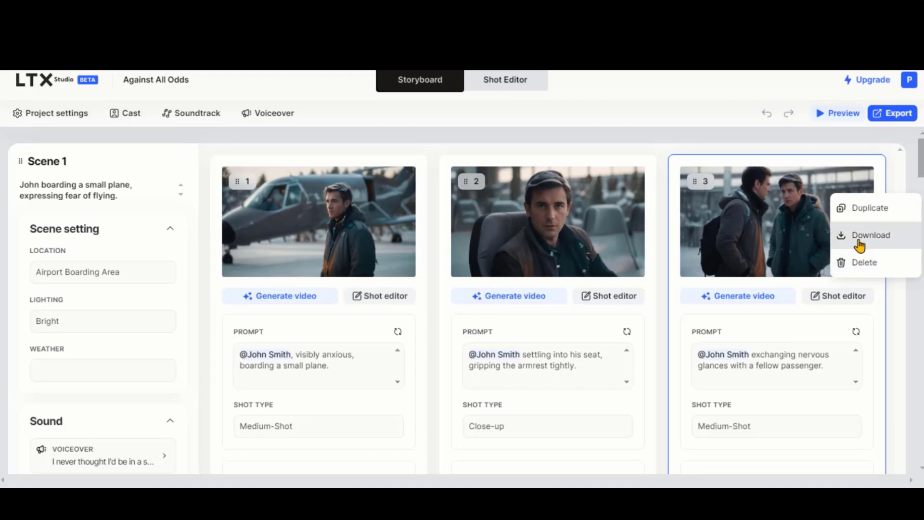
click(862, 263)
scroll(684, 215, down, 8)
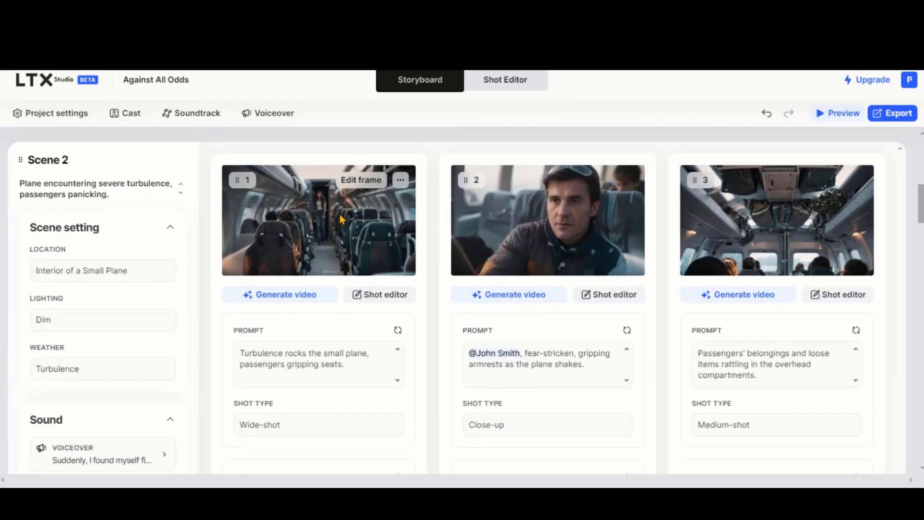
scroll(671, 342, down, 10)
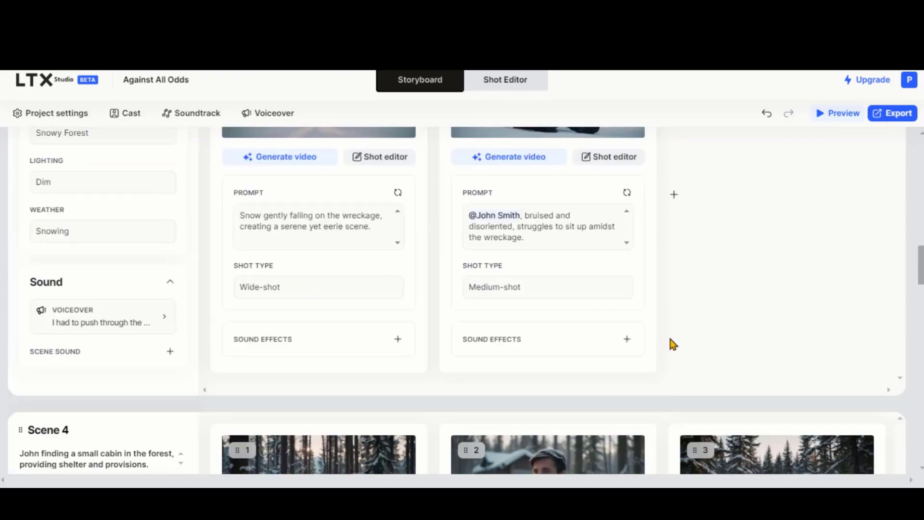
scroll(732, 289, down, 5)
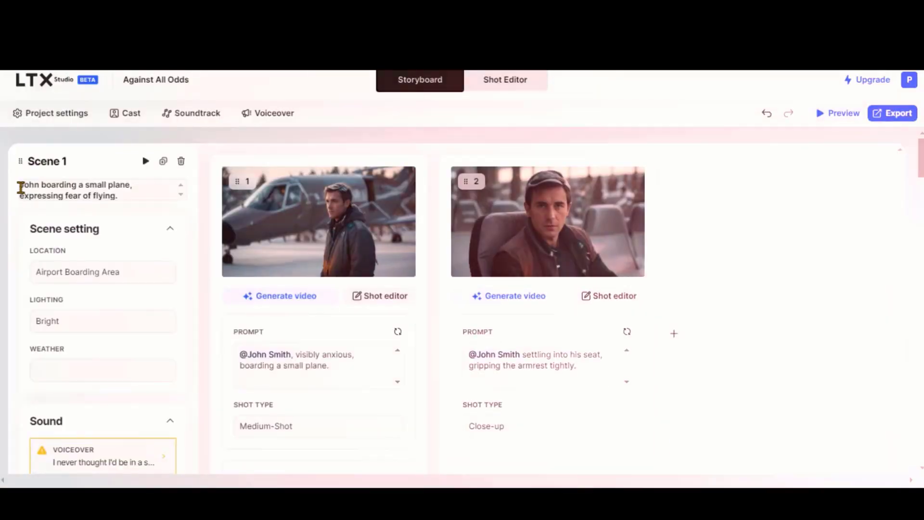
Examine Scene 1's description and its location, lighting and weather settings.
click(113, 194)
scroll(118, 192, down, 2)
scroll(134, 264, up, 2)
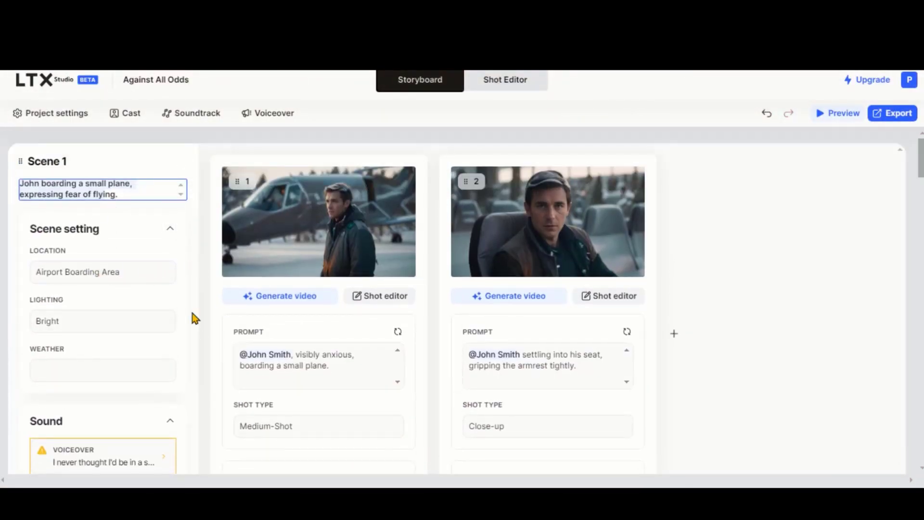
scroll(235, 312, down, 2)
click(75, 258)
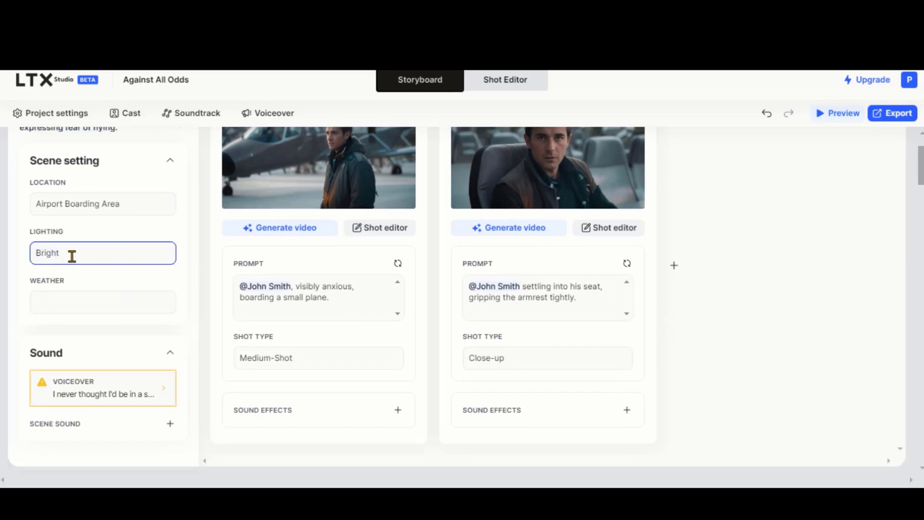
scroll(72, 256, up, 2)
key(Tab)
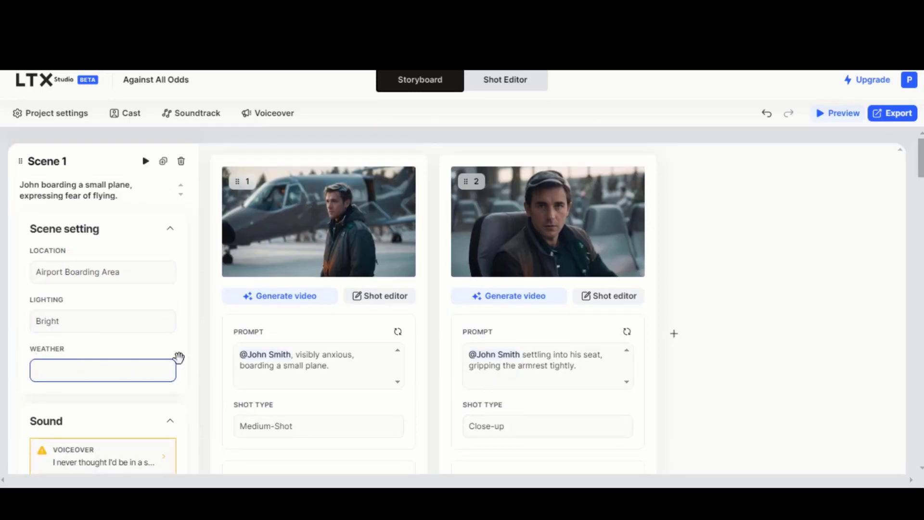
Search Scene 1's scene sound for "cinematic" and use the track Road To The Adventure (Instrumental).
scroll(216, 325, down, 3)
click(72, 323)
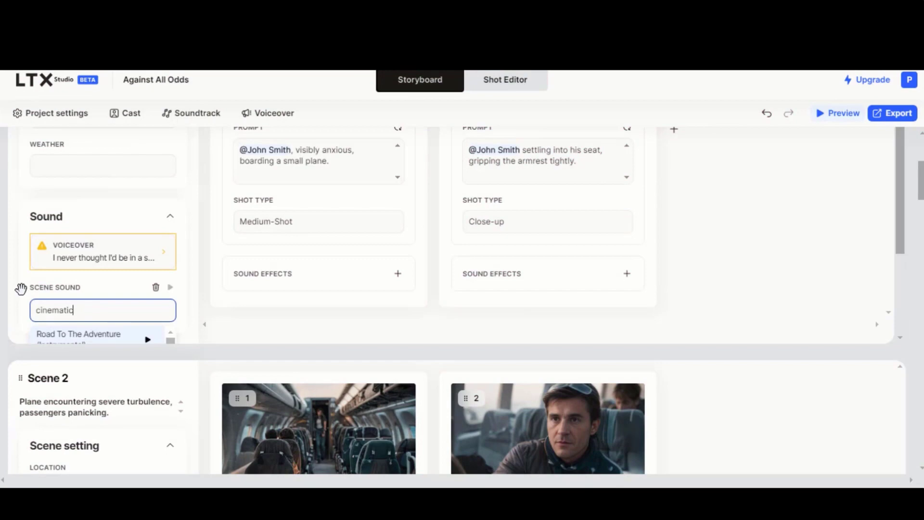
scroll(21, 288, down, 2)
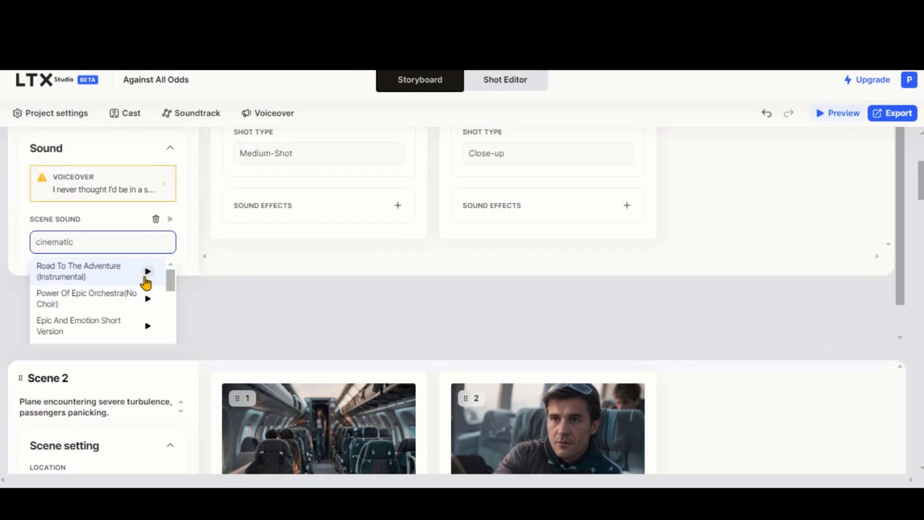
click(130, 280)
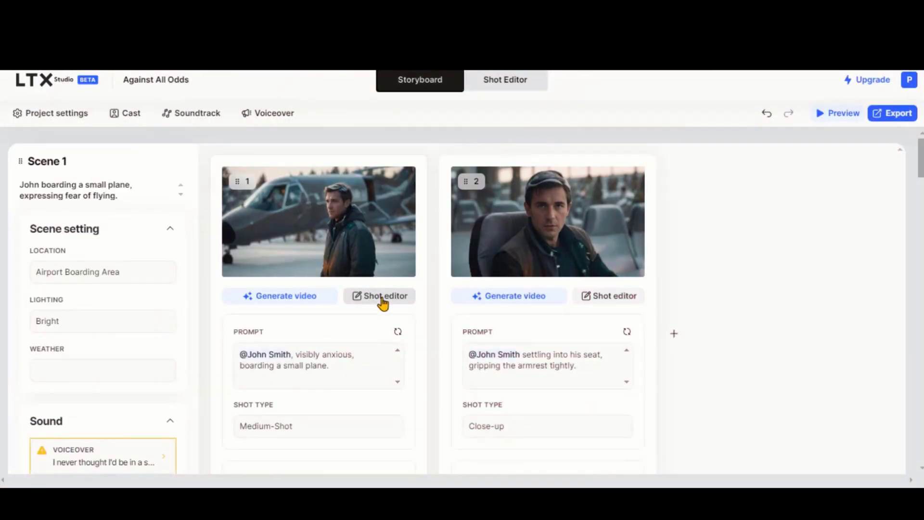
Open Scene 1's Shot 1 in the Shot Editor and check its text and image frame options.
click(381, 300)
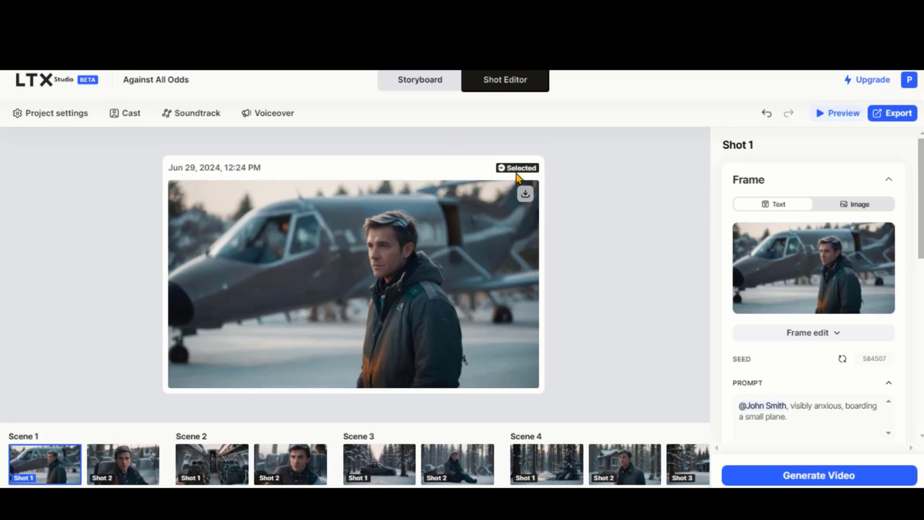
scroll(808, 311, down, 3)
scroll(766, 268, up, 3)
click(855, 207)
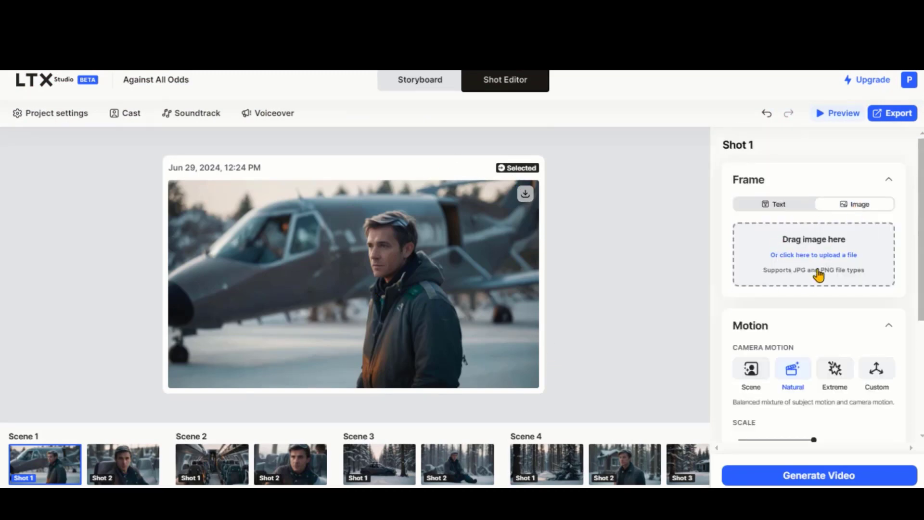
click(776, 206)
Examine Shot 1's negative prompt, shot type choices, camera motion, duration and sound effect settings.
scroll(734, 329, down, 2)
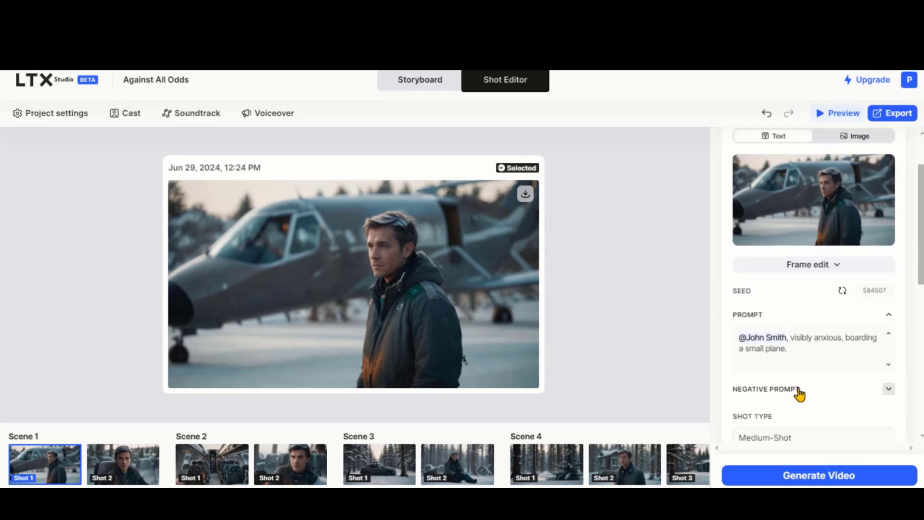
scroll(798, 393, down, 2)
click(889, 321)
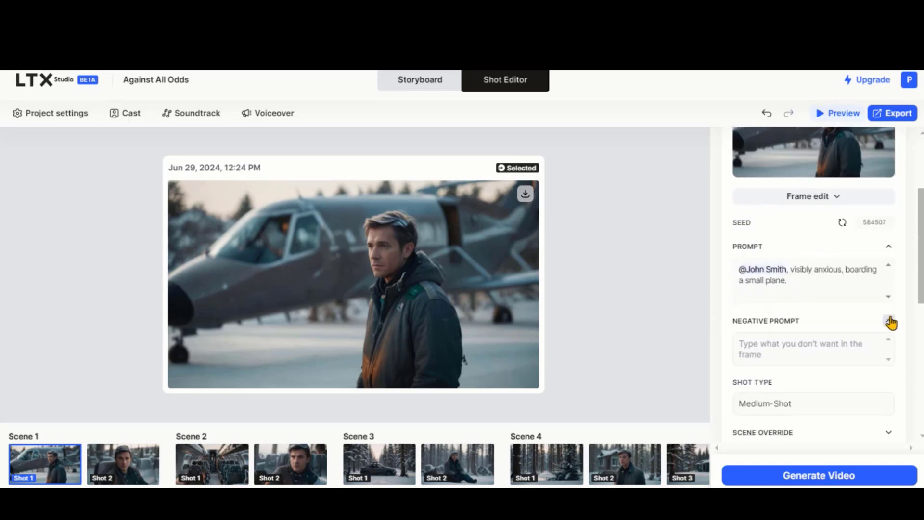
click(889, 322)
click(824, 374)
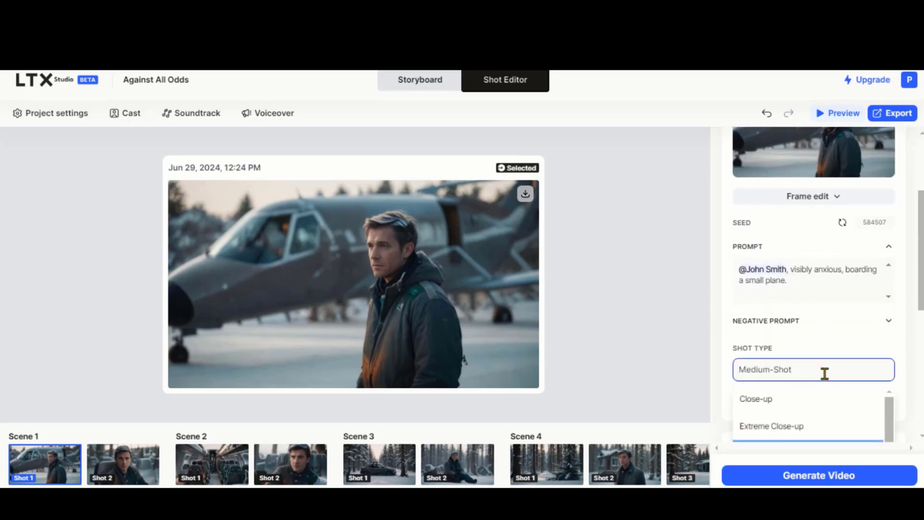
scroll(774, 313, down, 2)
click(809, 229)
scroll(789, 305, down, 2)
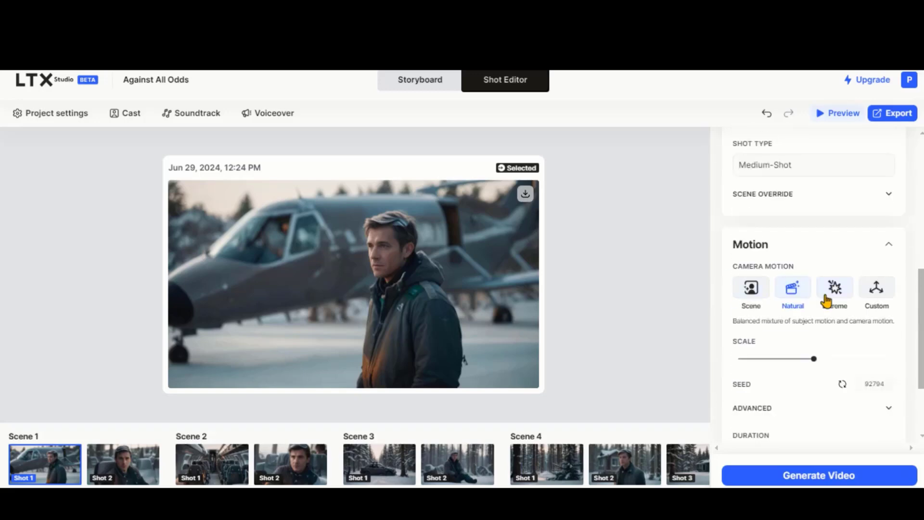
scroll(832, 331, down, 2)
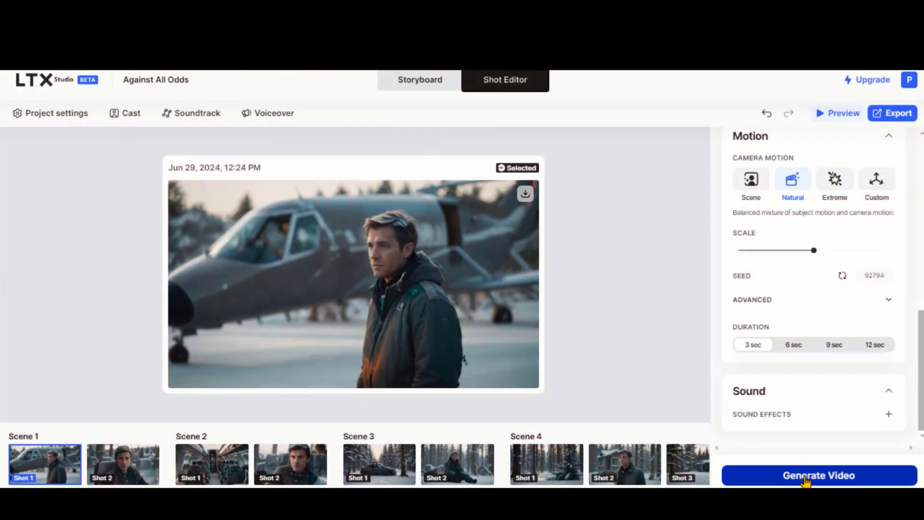
Generate the video previews for Scene 1's Shot 1, select the second preview and play its video.
click(818, 475)
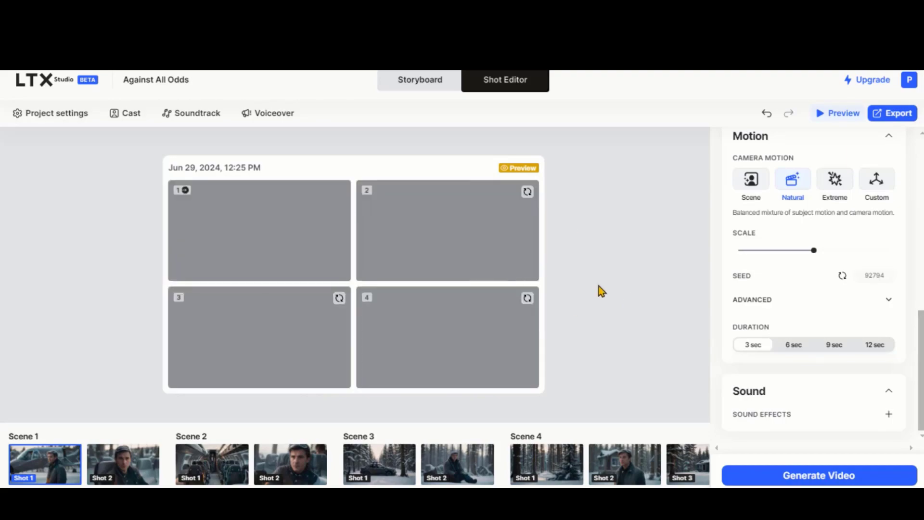
mouse_move(258, 223)
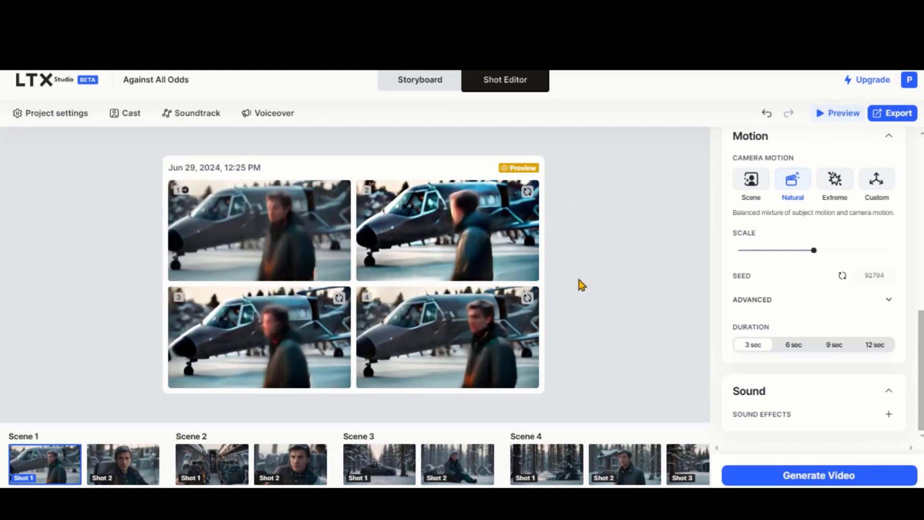
click(408, 236)
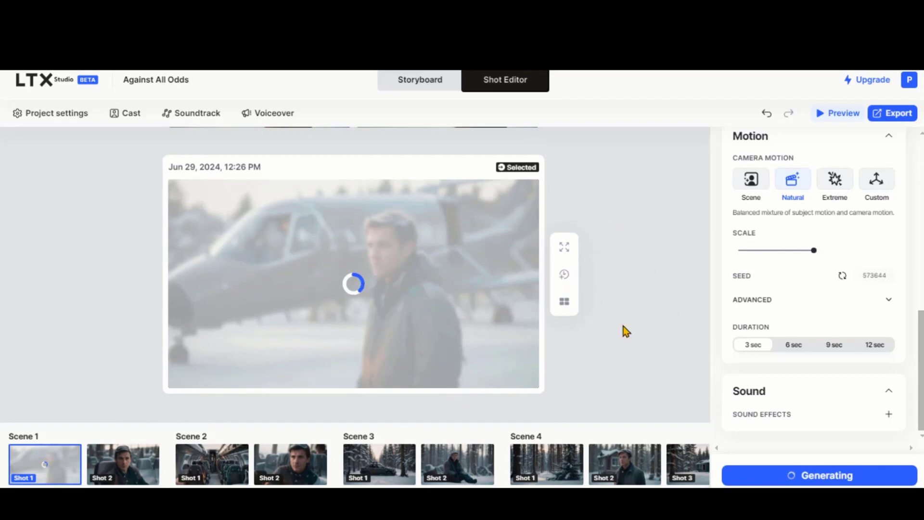
click(181, 375)
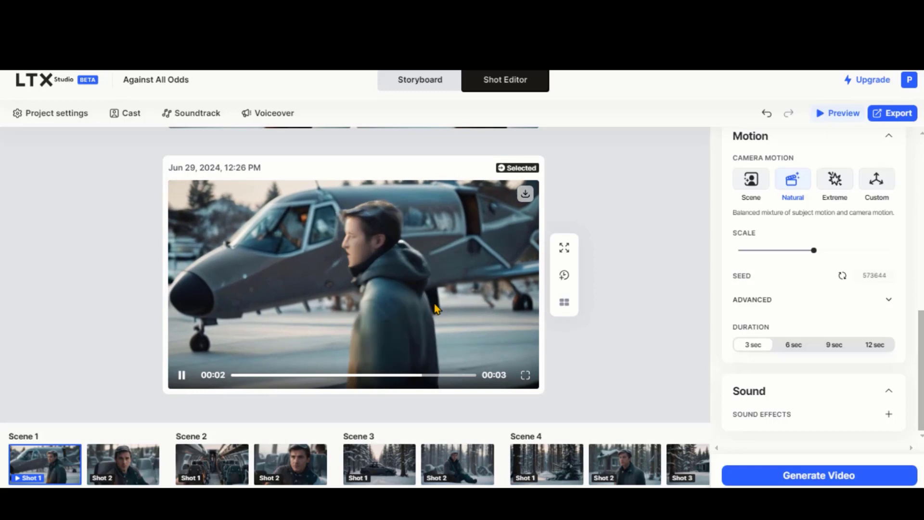
Upscale Shot 1's selected video and play the rendered version in full screen.
click(564, 247)
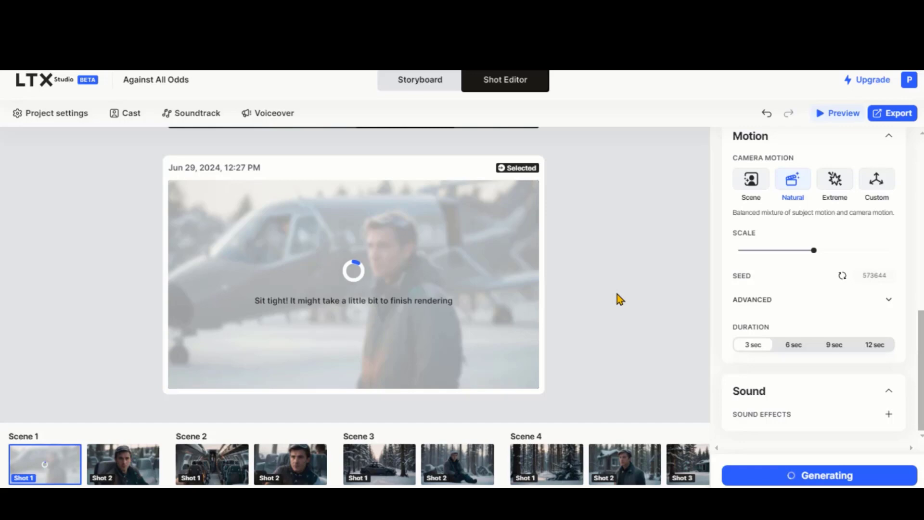
click(526, 373)
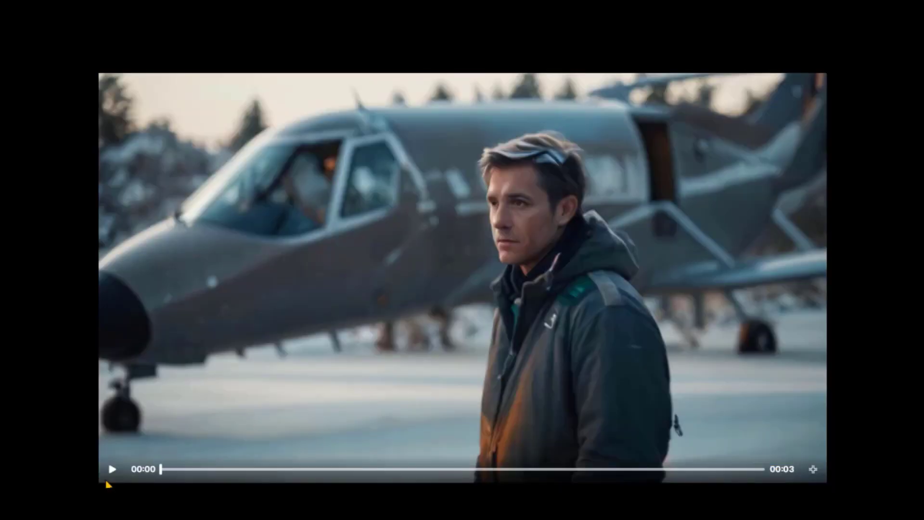
click(110, 476)
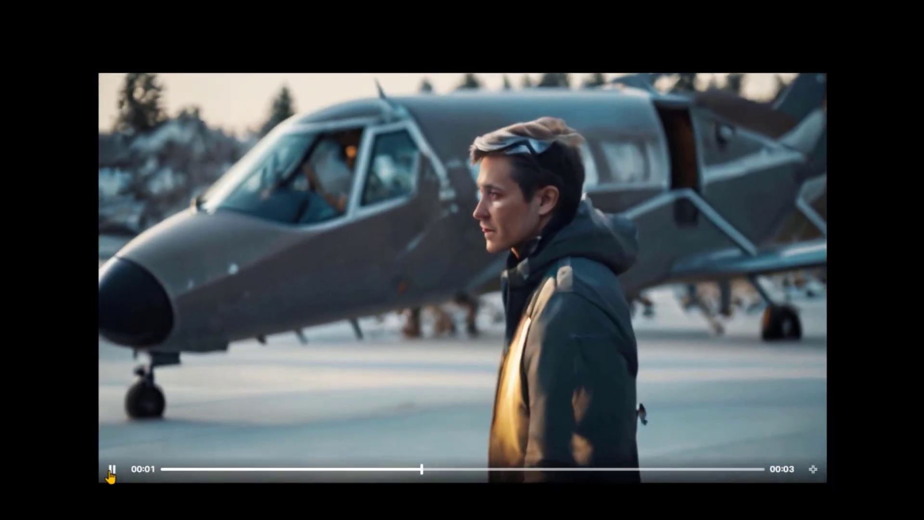
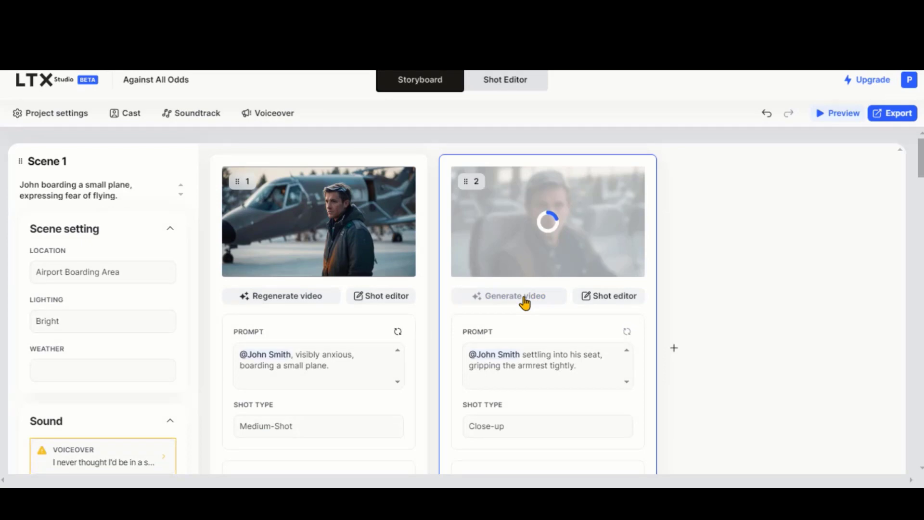
Play the generated video of Scene 1's Shot 2 in full screen and return to the storyboard.
scroll(513, 364, down, 2)
scroll(553, 385, up, 2)
click(626, 267)
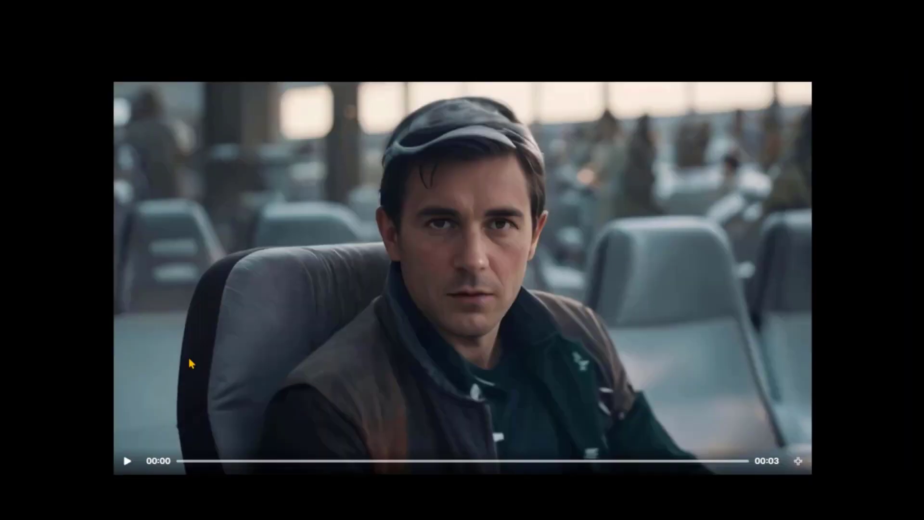
click(124, 463)
click(848, 234)
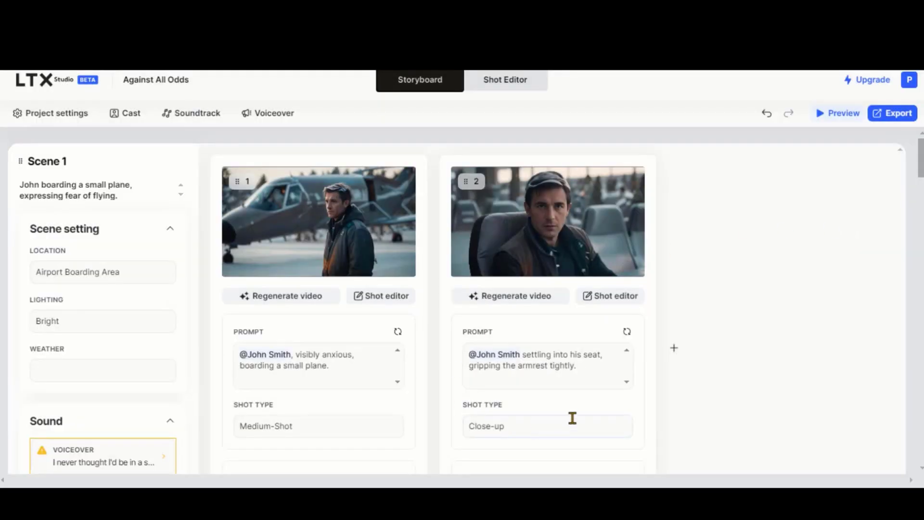
Open Scene 1's voiceover narration and shorten it by deleting text from the end.
scroll(461, 370, down, 3)
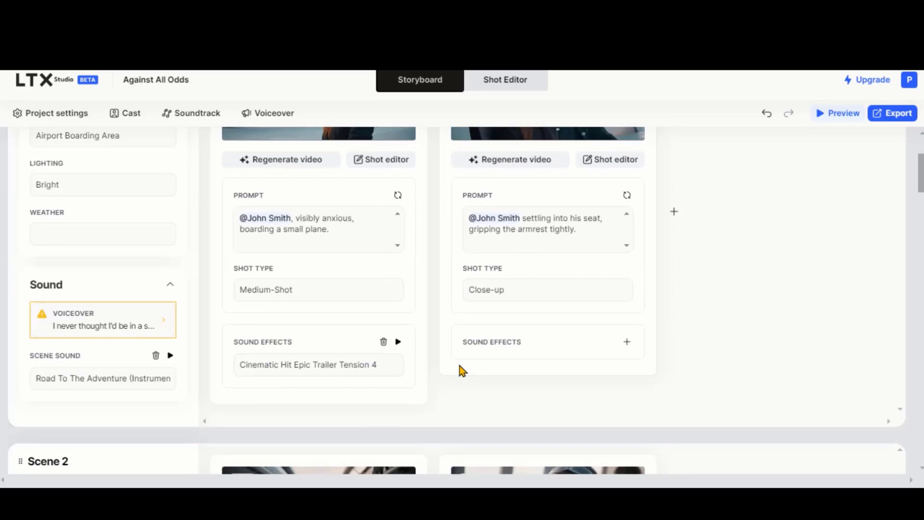
click(480, 368)
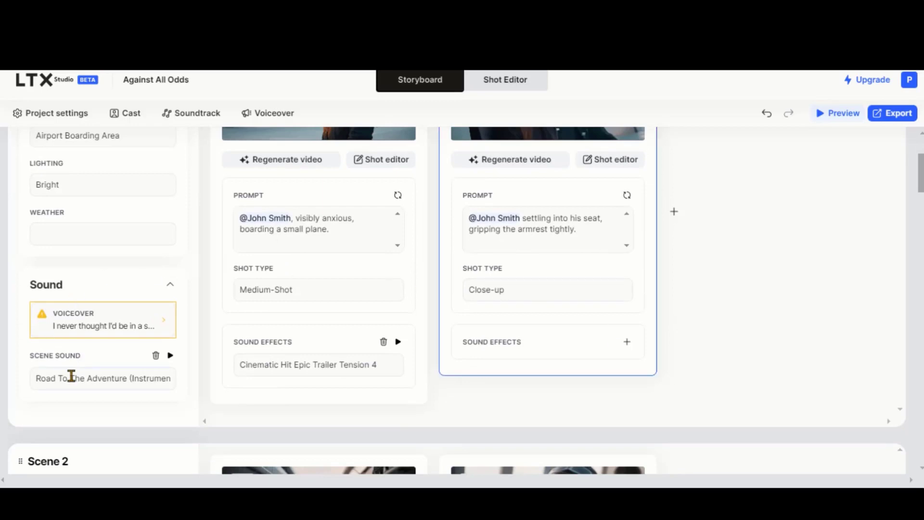
click(102, 325)
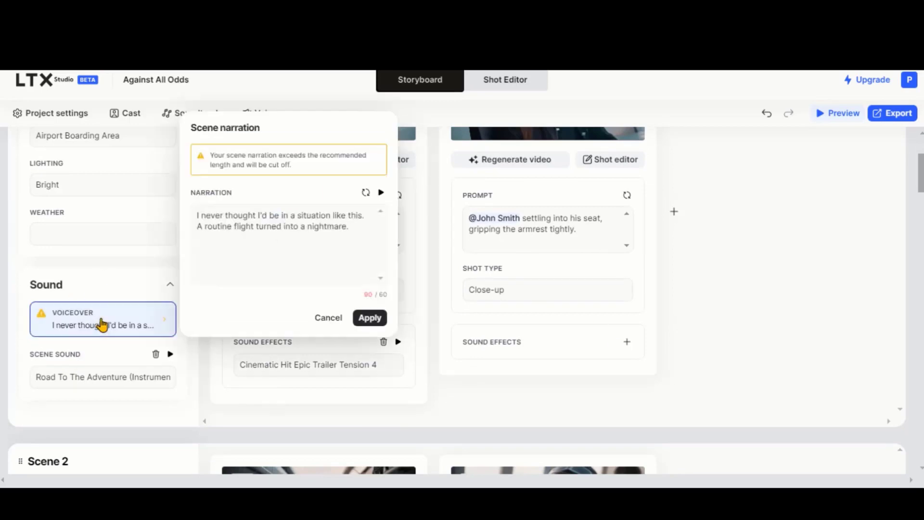
click(352, 229)
key(BackSpace)
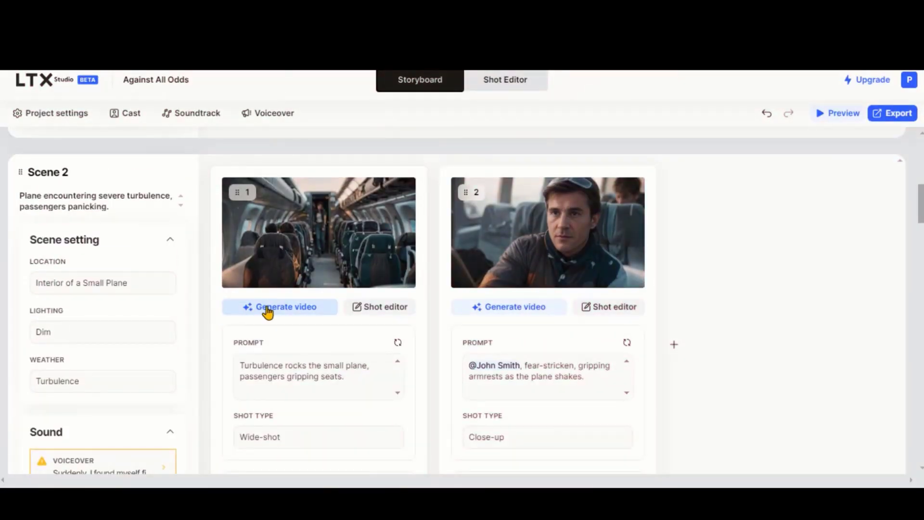
Generate the videos for Shots 1 and 2 of Scene 2 and view Shot 2's video in full screen.
click(267, 311)
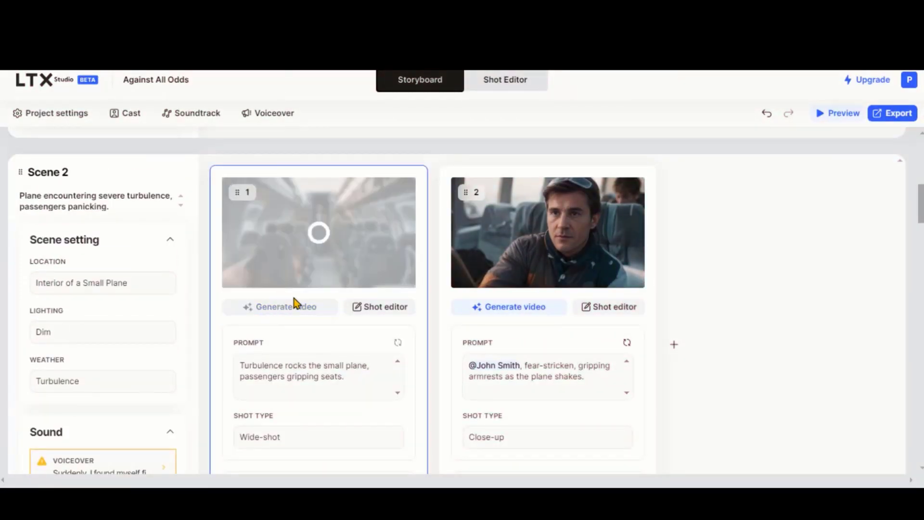
click(519, 312)
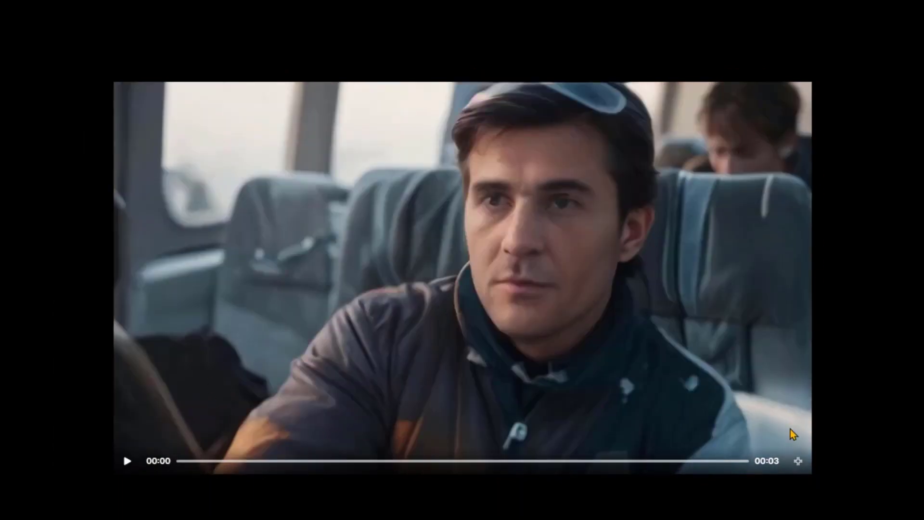
click(797, 461)
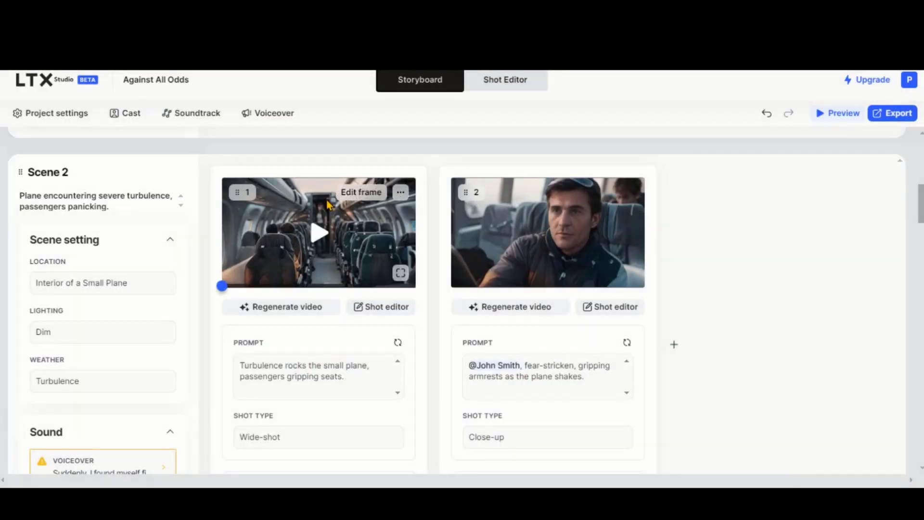
Remove the figure in the aisle from Scene 2's Shot 1 frame with Remove Objects and view the shot in full screen.
click(364, 192)
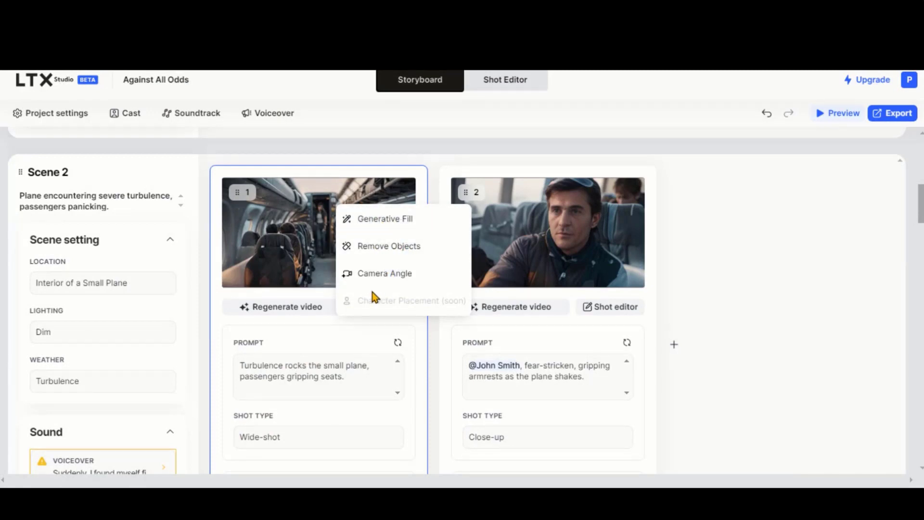
click(384, 246)
drag(465, 169, 469, 311)
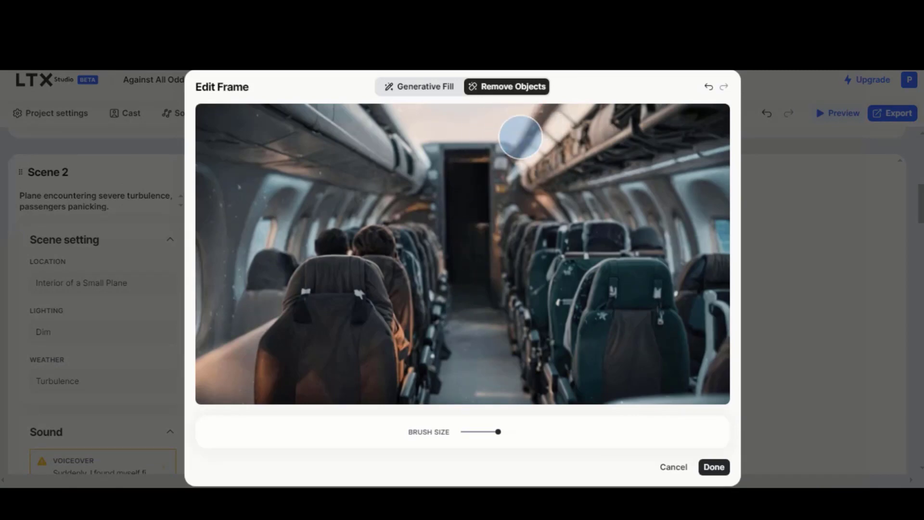
click(713, 468)
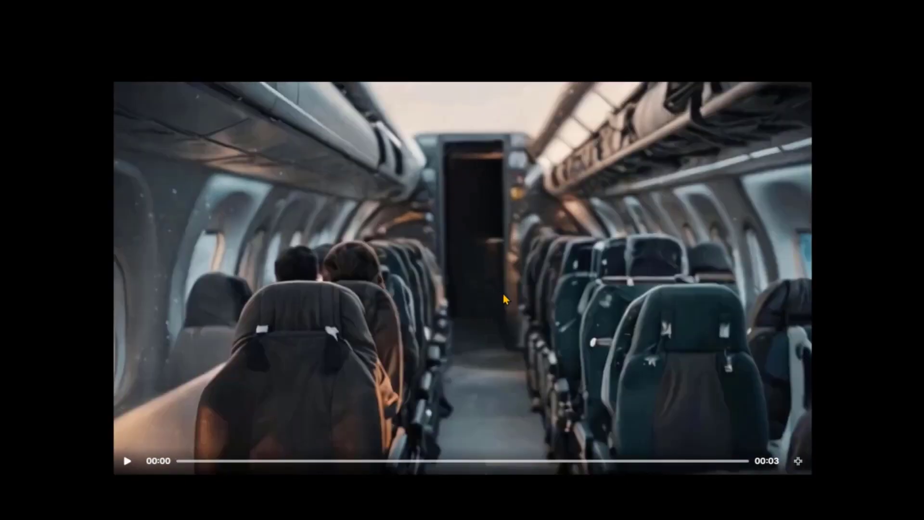
click(797, 461)
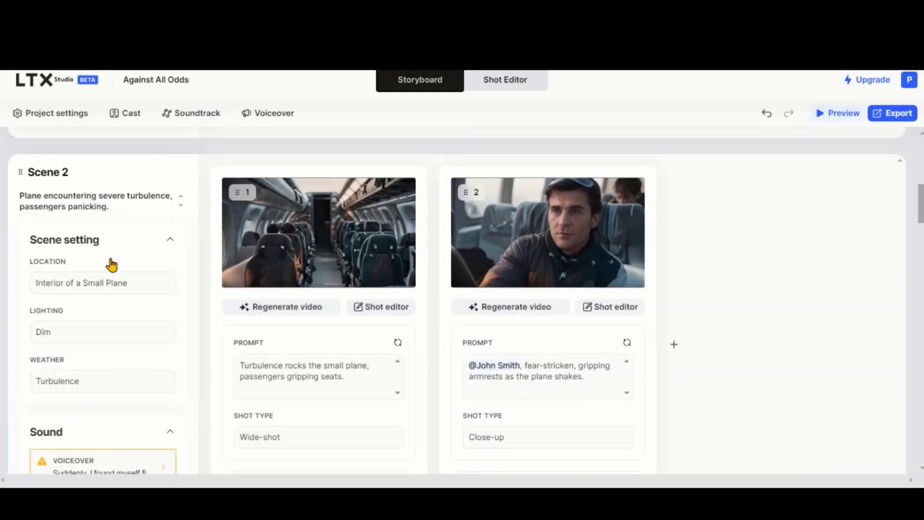
Add a scene sound to Scene 2 by searching for "cinematic" and choosing one of the epic tracks.
scroll(196, 357, down, 4)
scroll(167, 441, up, 3)
click(168, 438)
scroll(120, 428, down, 3)
click(84, 321)
text(cinematic)
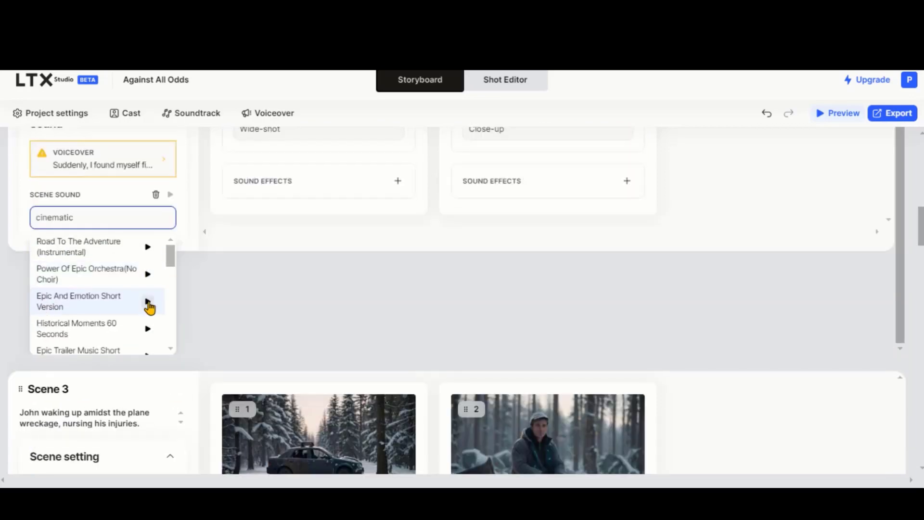
click(128, 284)
scroll(204, 325, down, 5)
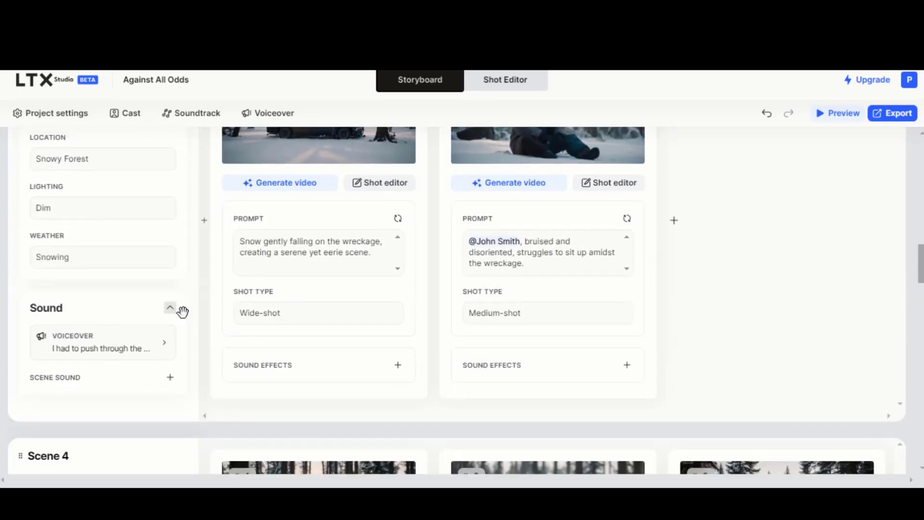
Generate the videos for Shots 1 and 2 of Scene 3 and for Shots 1, 2 and 3 of Scene 4.
scroll(308, 315, up, 3)
click(283, 320)
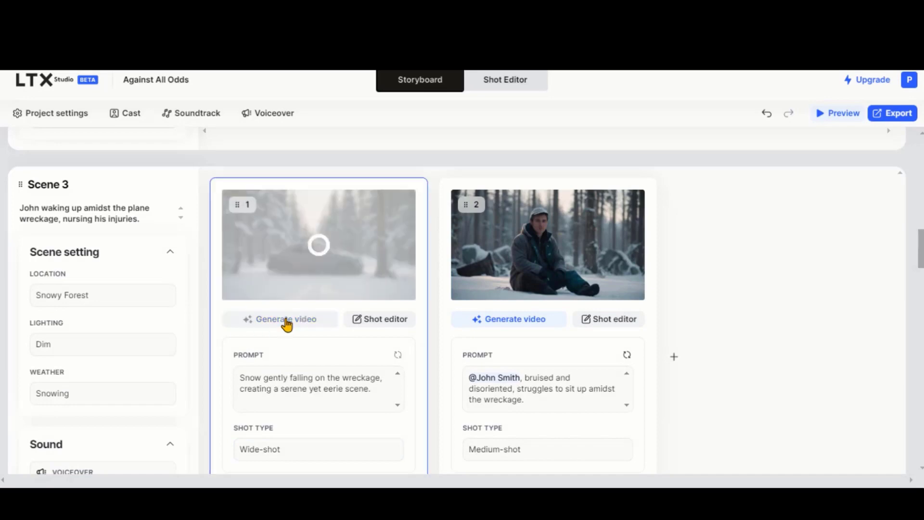
click(505, 319)
scroll(778, 288, down, 8)
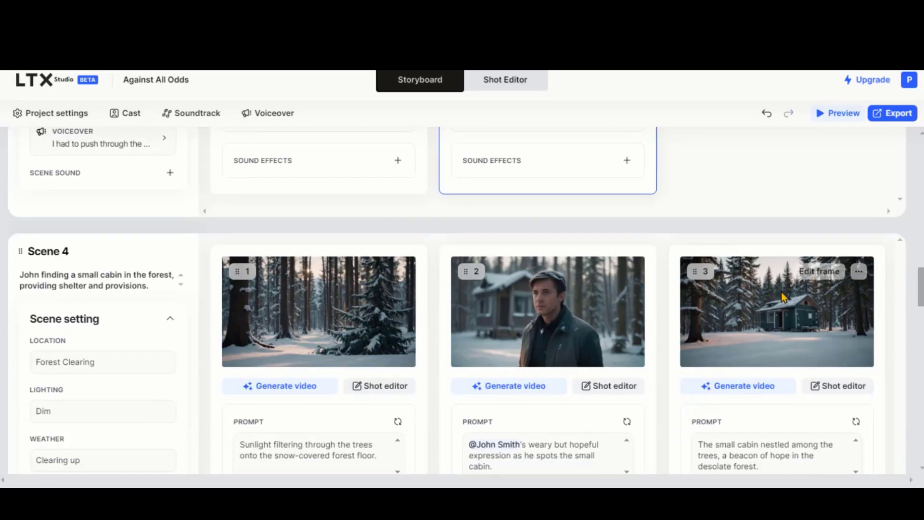
click(282, 353)
click(491, 354)
click(726, 356)
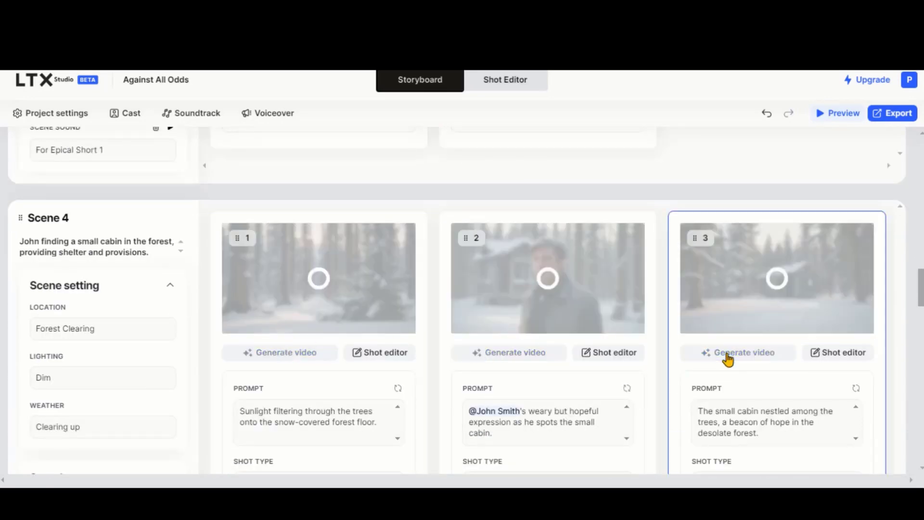
Generate the videos for Shots 1 and 2 of Scene 5 and Shots 1 and 2 of Scene 6.
scroll(372, 347, down, 8)
click(284, 363)
click(510, 363)
scroll(419, 363, down, 8)
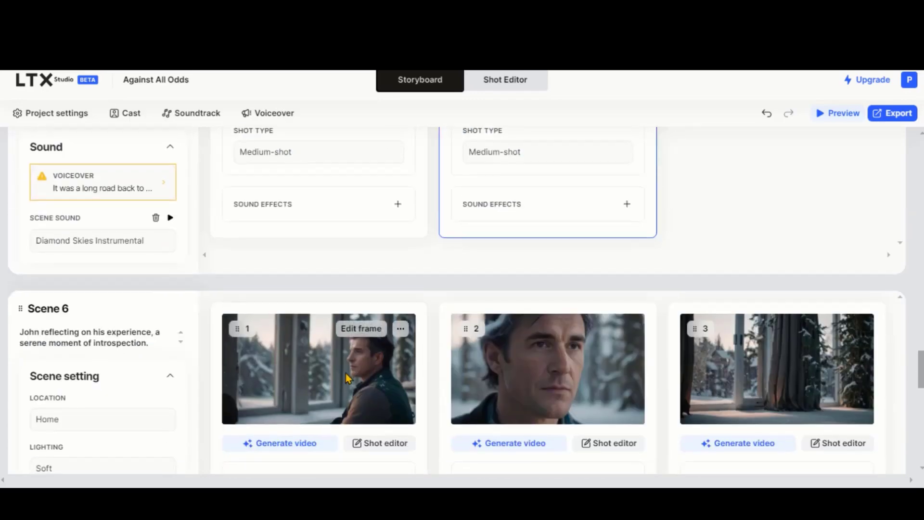
click(270, 378)
click(513, 377)
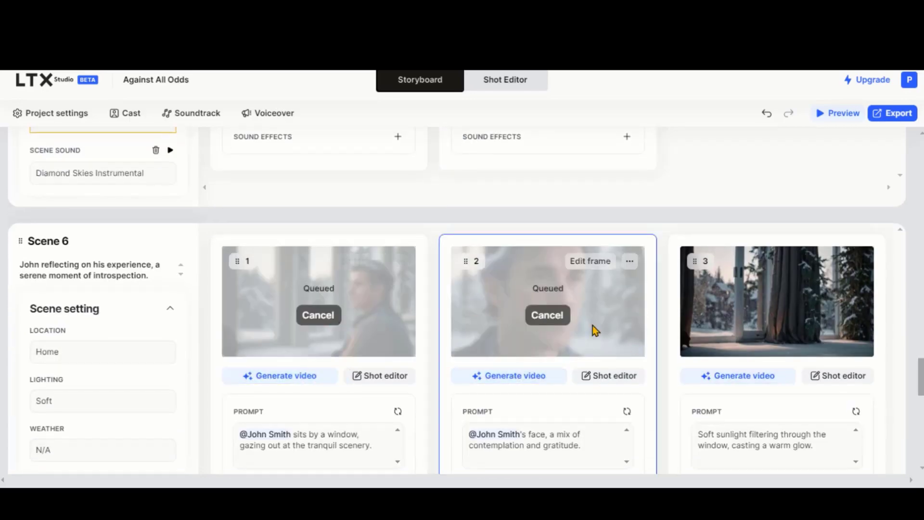
scroll(596, 331, up, 20)
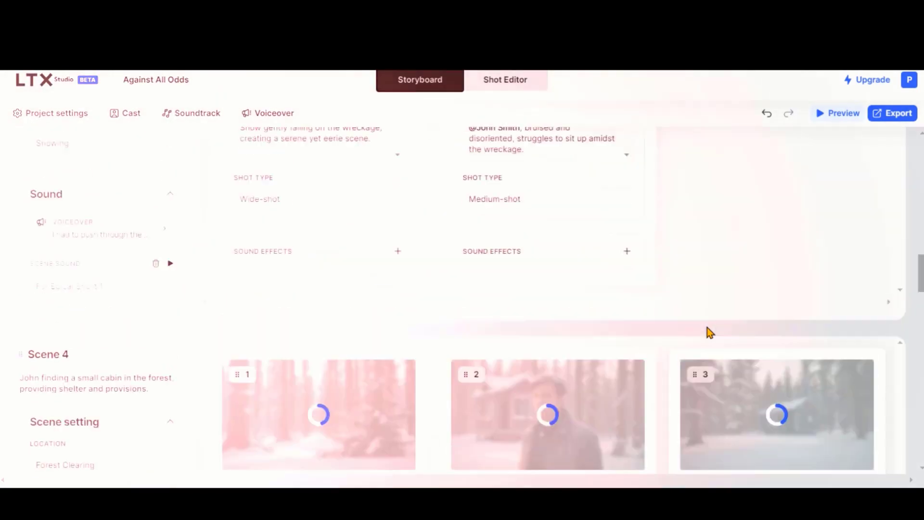
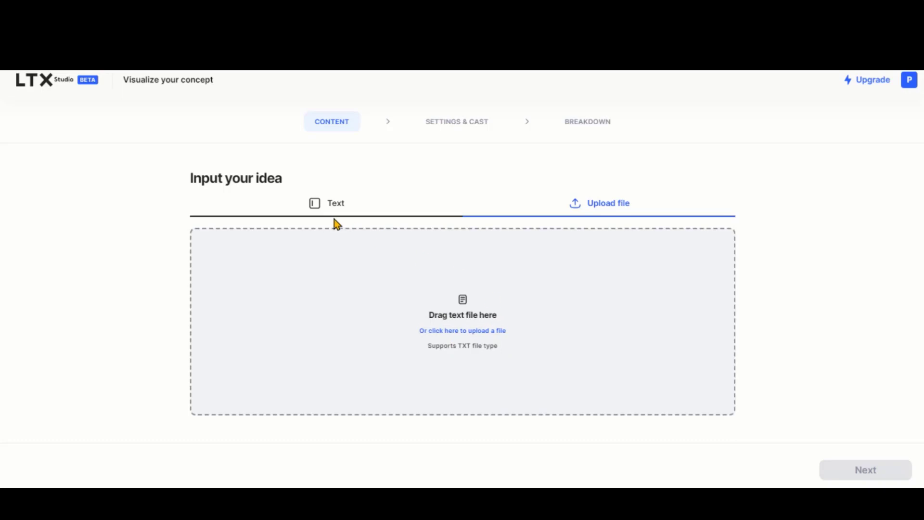
Set the new project's idea input to text, then switch to ChatGPT and ask for cool Studio Ghibli Style animation video ideas.
click(338, 214)
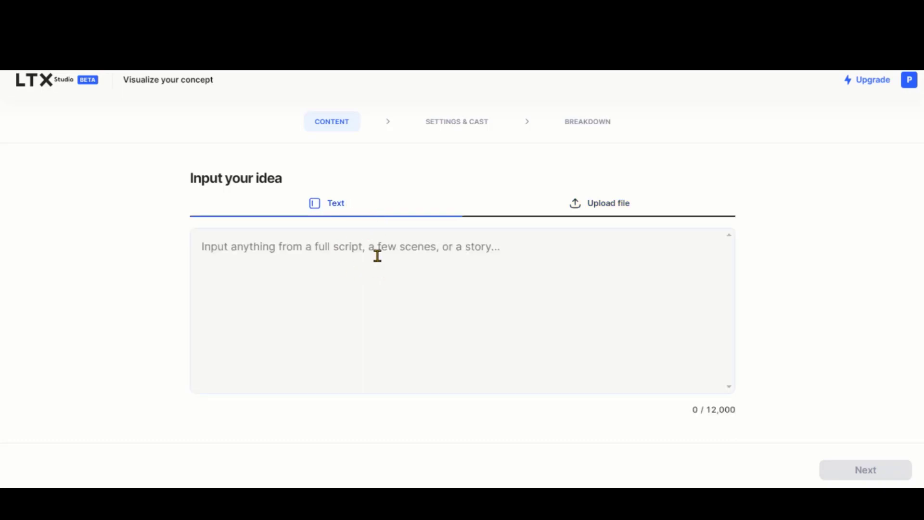
click(375, 272)
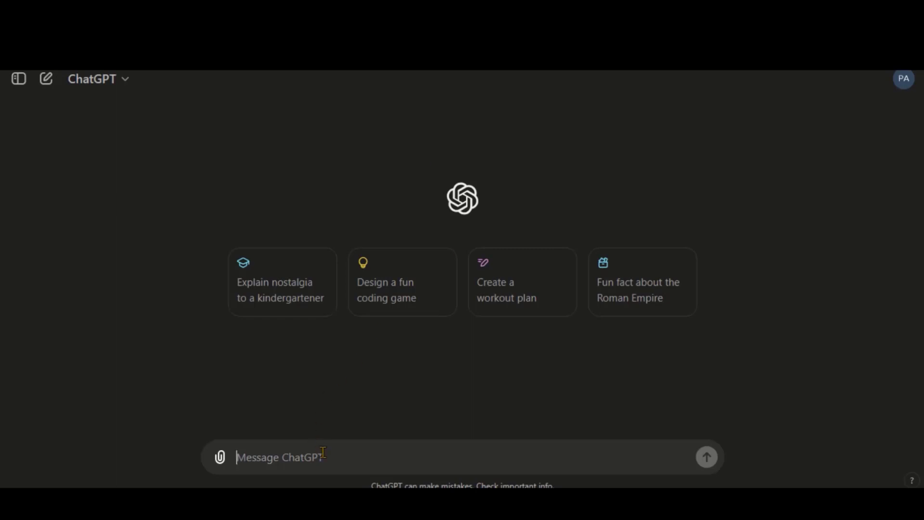
text(I want to create a)
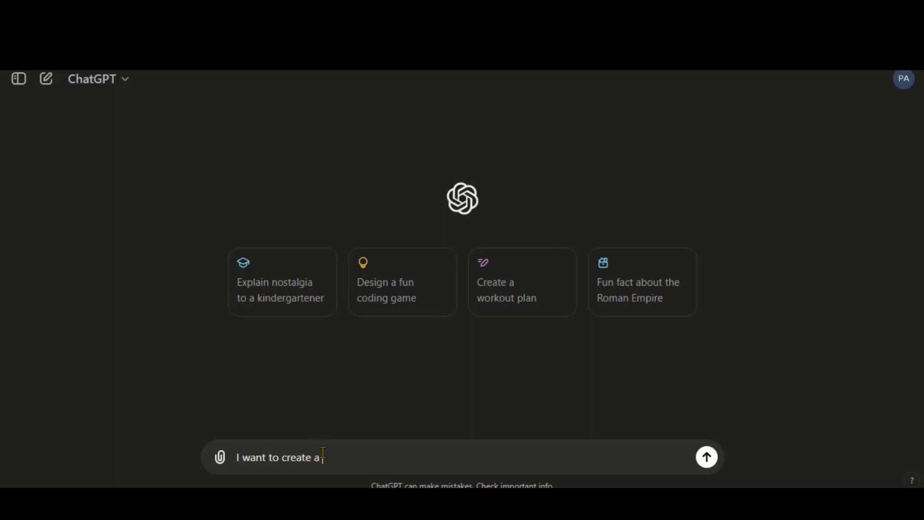
text(Style animation video, please give me some cool)
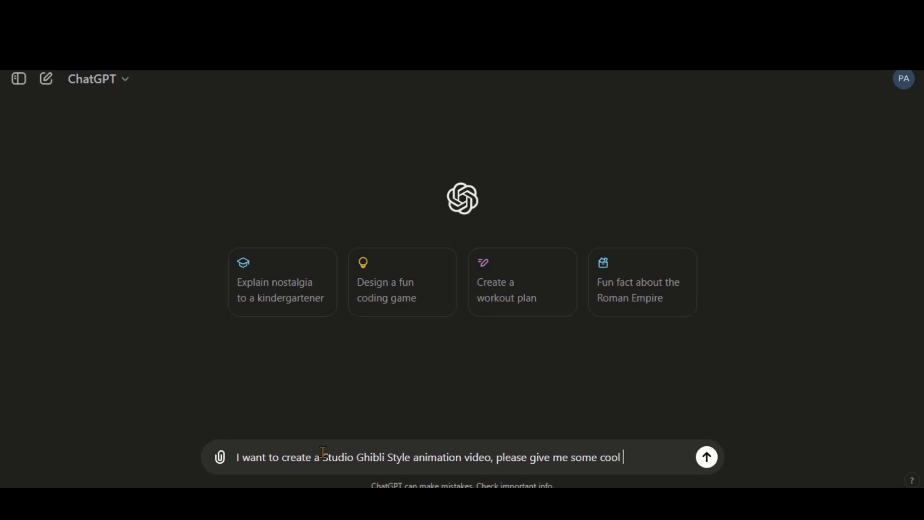
text(deas.)
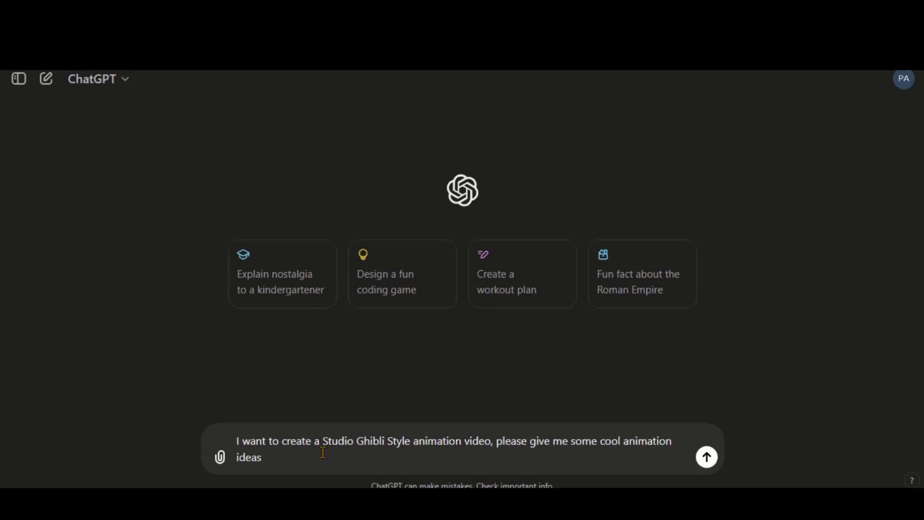
key(Return)
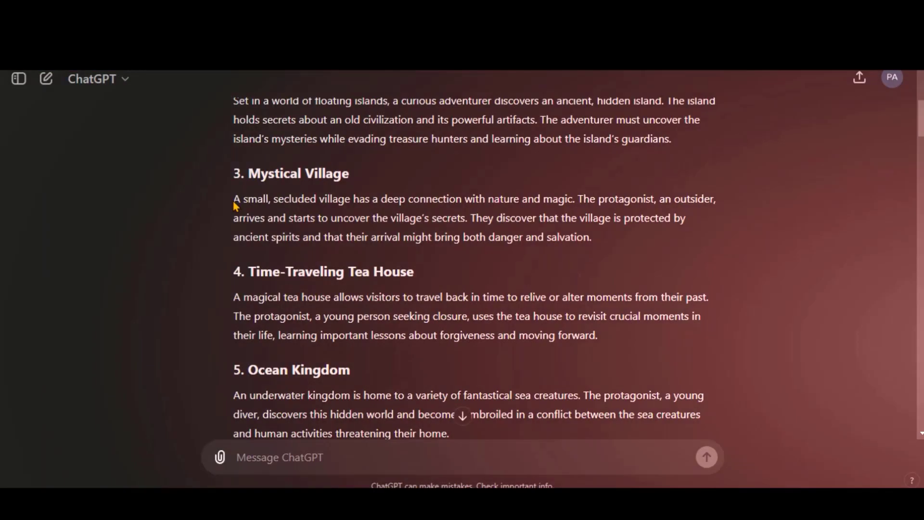
Paste the story-to-shots prompt template into the ChatGPT message and delete its [PASTE STORY IDEA] placeholder.
drag(233, 198, 599, 236)
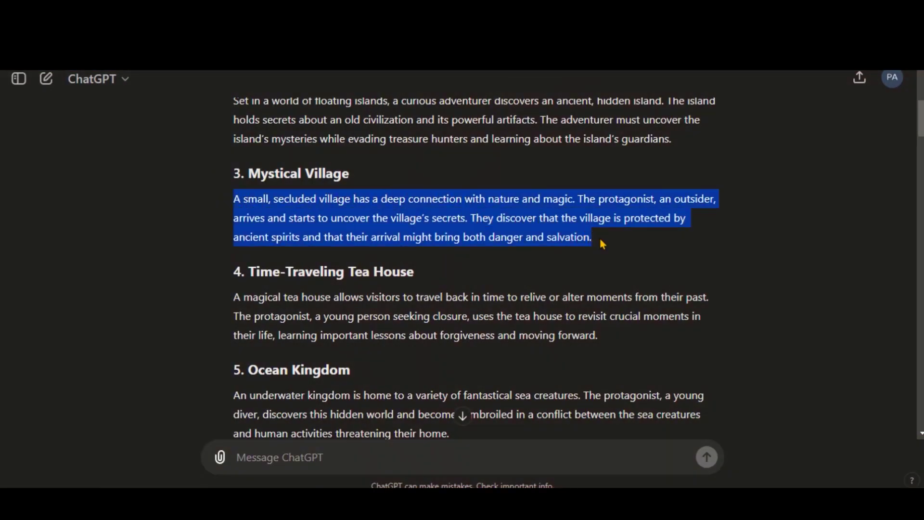
click(345, 457)
key(ctrl+v)
scroll(360, 442, up, 5)
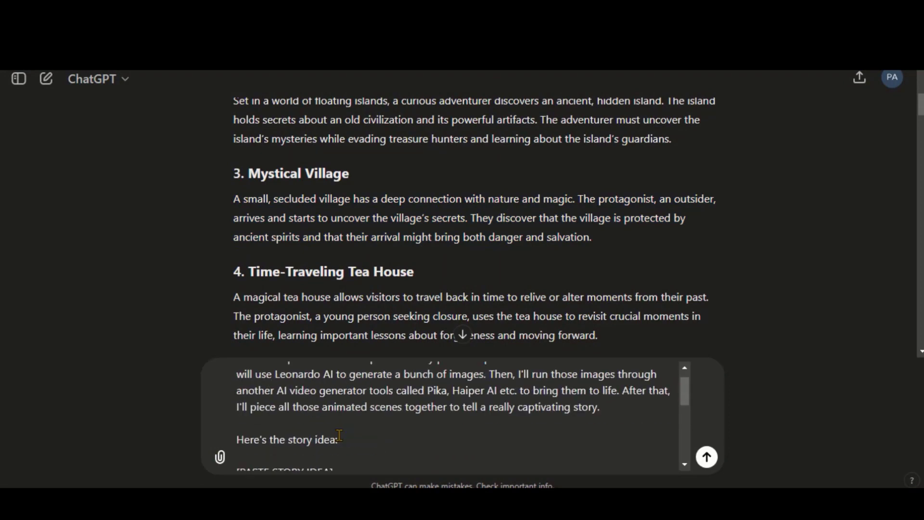
scroll(339, 435, down, 2)
drag(235, 405, 334, 405)
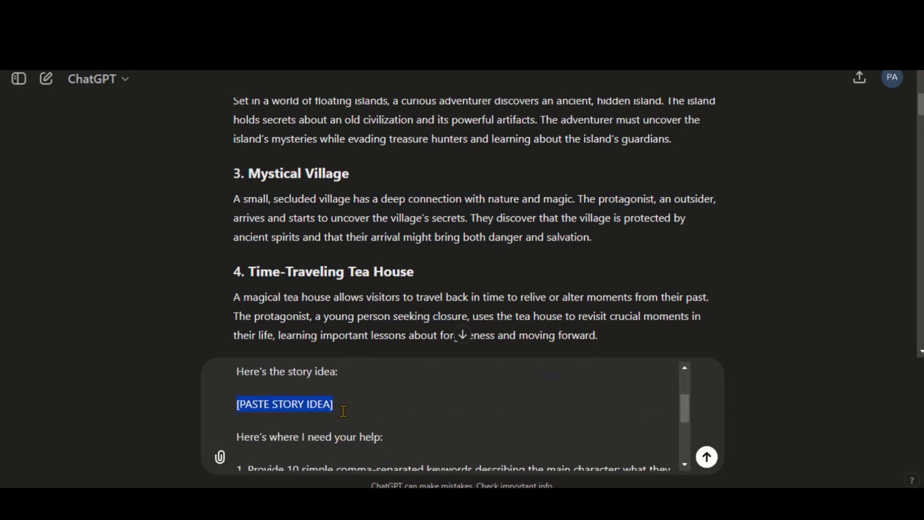
key(BackSpace)
Insert the first two sentences of the Mystical Village idea under "Here's the story idea:" and submit the prompt.
drag(233, 198, 595, 239)
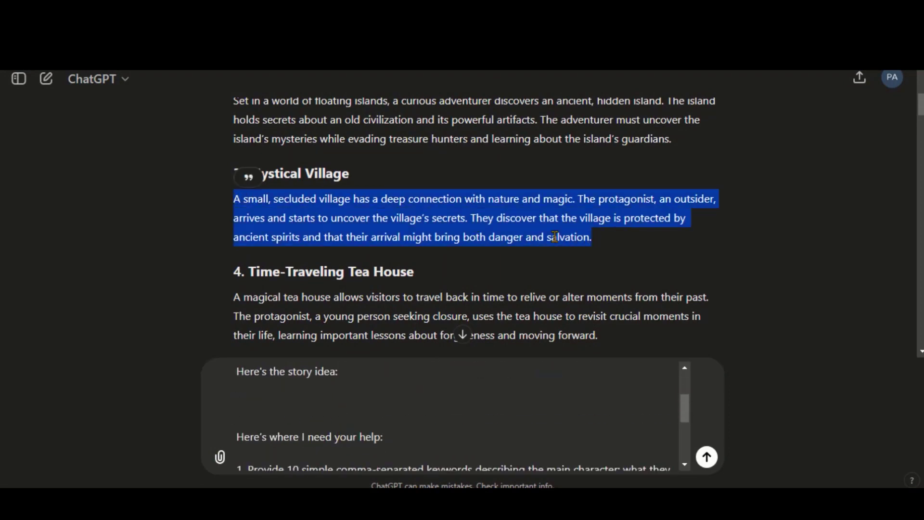
right_click(553, 235)
click(578, 252)
drag(468, 219, 233, 199)
right_click(322, 214)
click(345, 236)
click(249, 403)
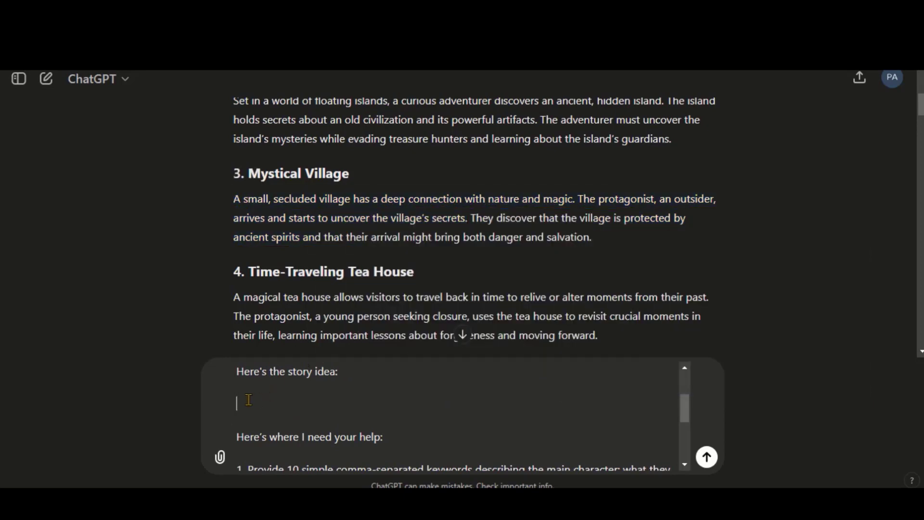
key(ctrl+v)
scroll(382, 413, down, 5)
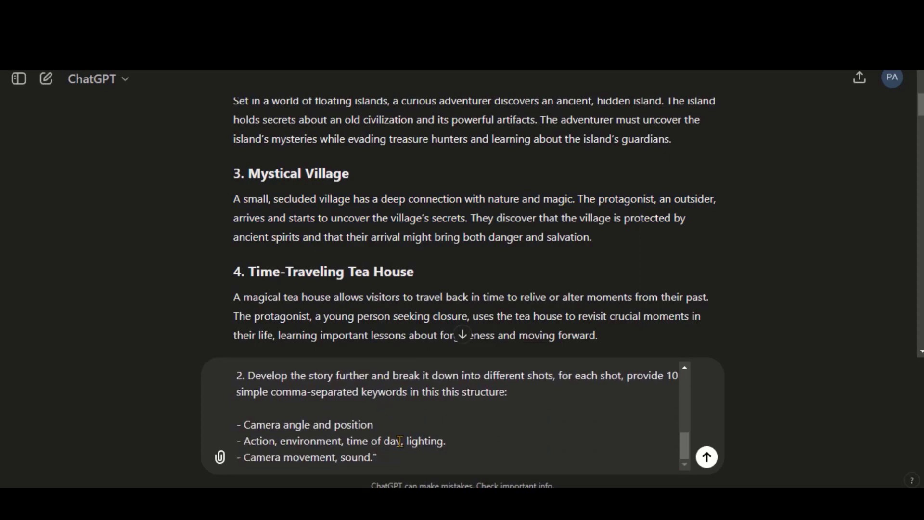
scroll(399, 440, up, 3)
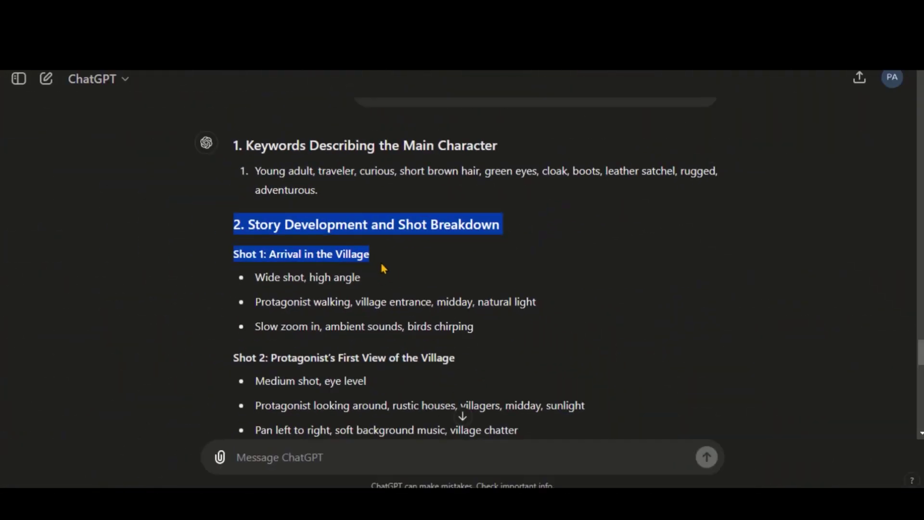
Copy ChatGPT's breakdown from "Story Development and Shot Breakdown" through Shot 4 and paste it into LTX Studio's idea text.
drag(382, 264, 399, 299)
scroll(398, 300, down, 7)
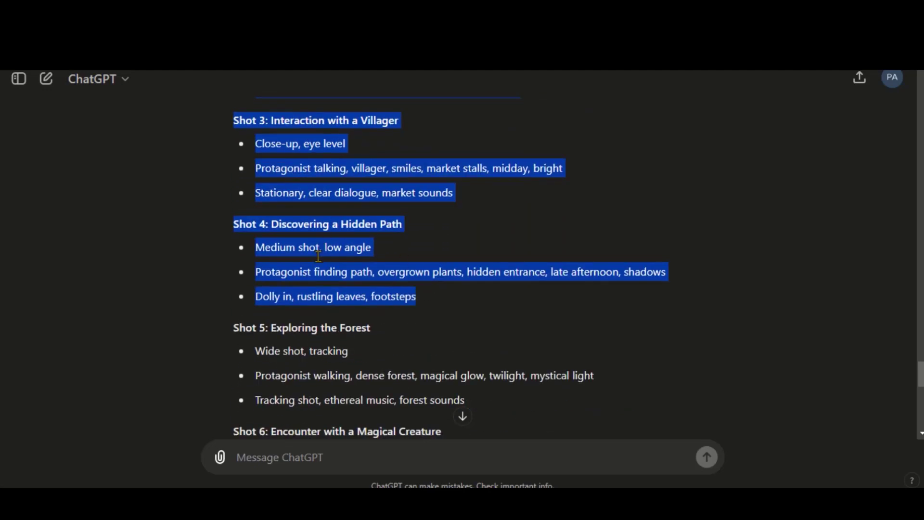
right_click(337, 273)
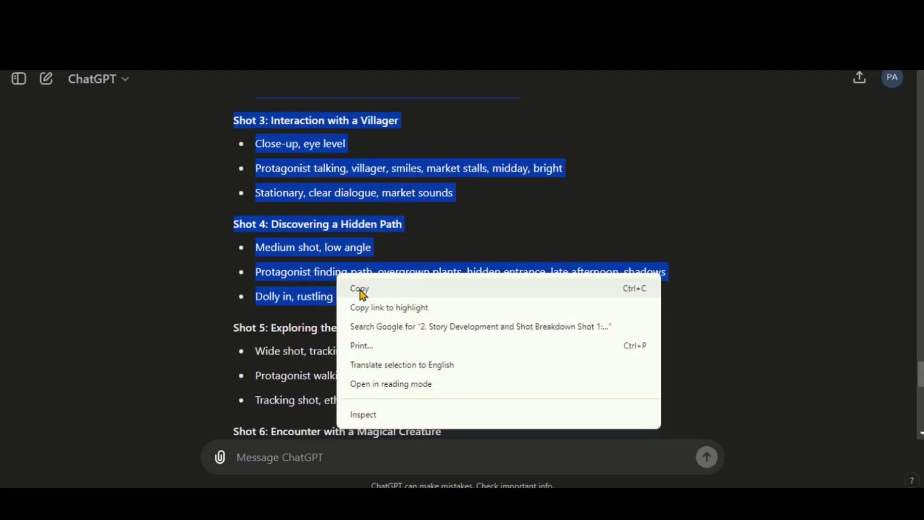
click(360, 290)
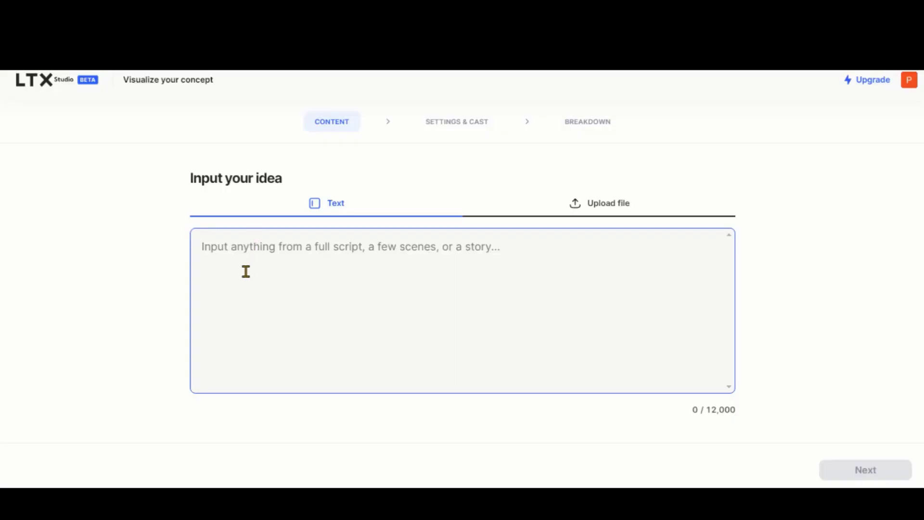
right_click(246, 271)
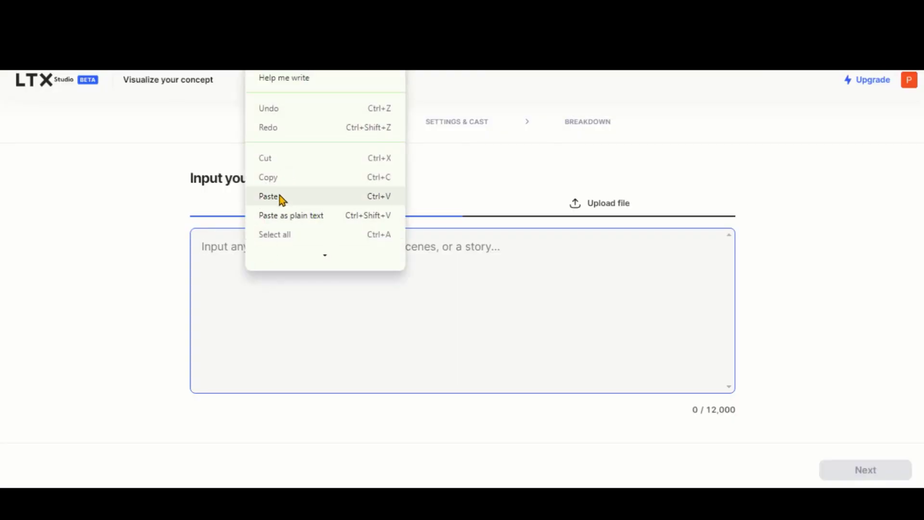
click(280, 197)
scroll(205, 234, up, 2)
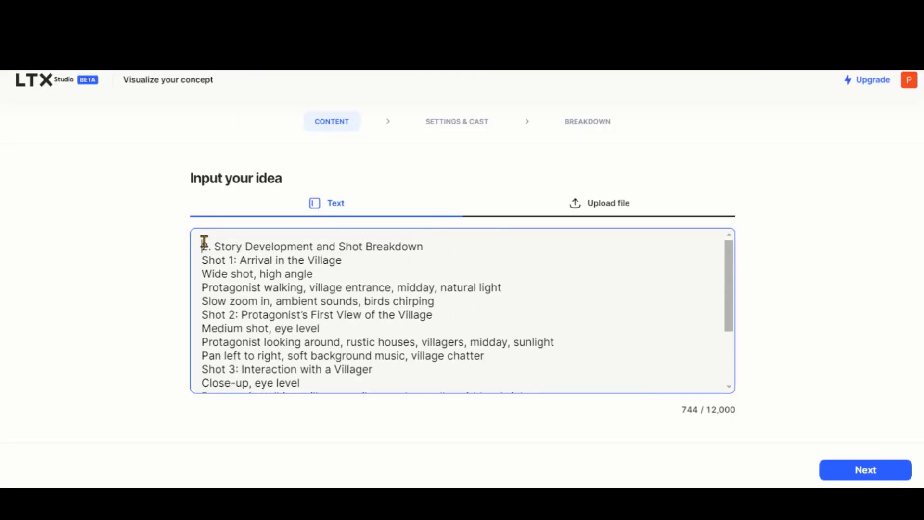
Renumber the breakdown heading as 1 and place "I want to create a Studio Ghibli Style animation video." and ChatGPT's story idea above it.
key(Return)
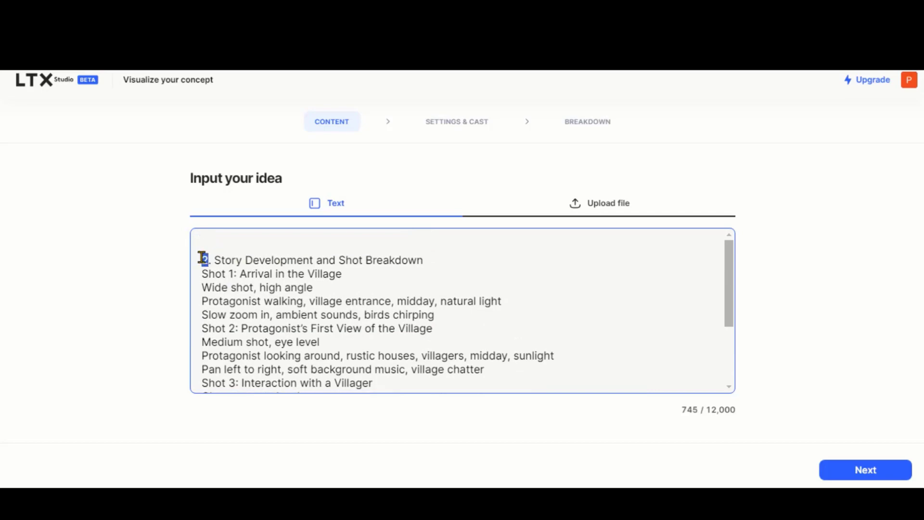
key(alt+Tab)
scroll(385, 236, up, 10)
scroll(384, 236, up, 1)
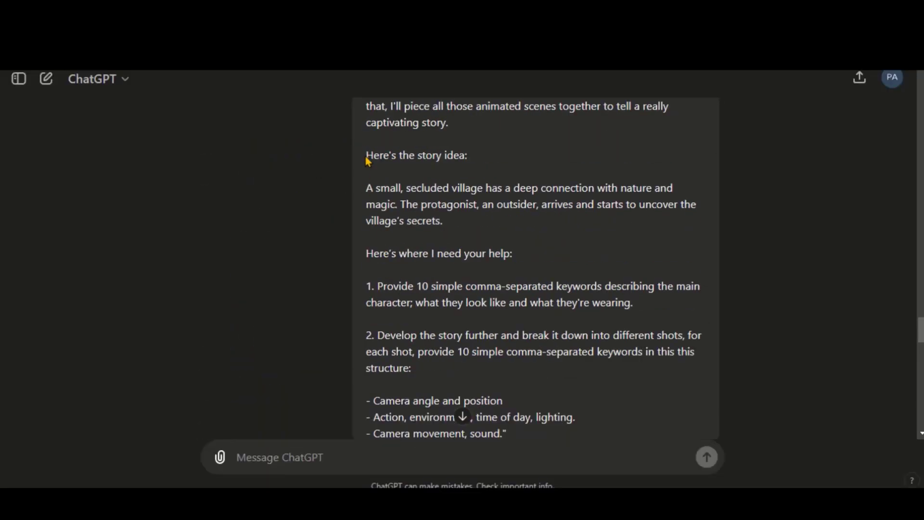
drag(366, 153, 444, 219)
key(alt+Tab)
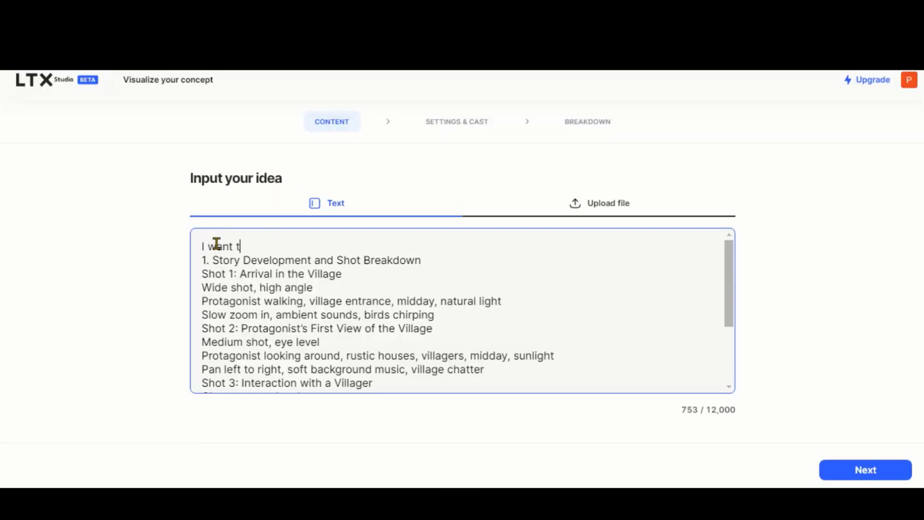
text(I want to create a Studio Ghibli Style animat)
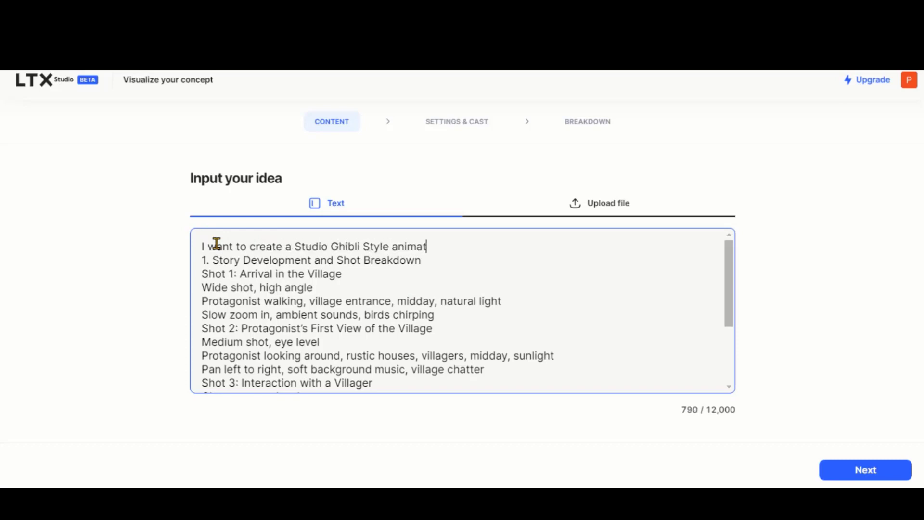
text(ion video.  Here's)
key(ctrl+v)
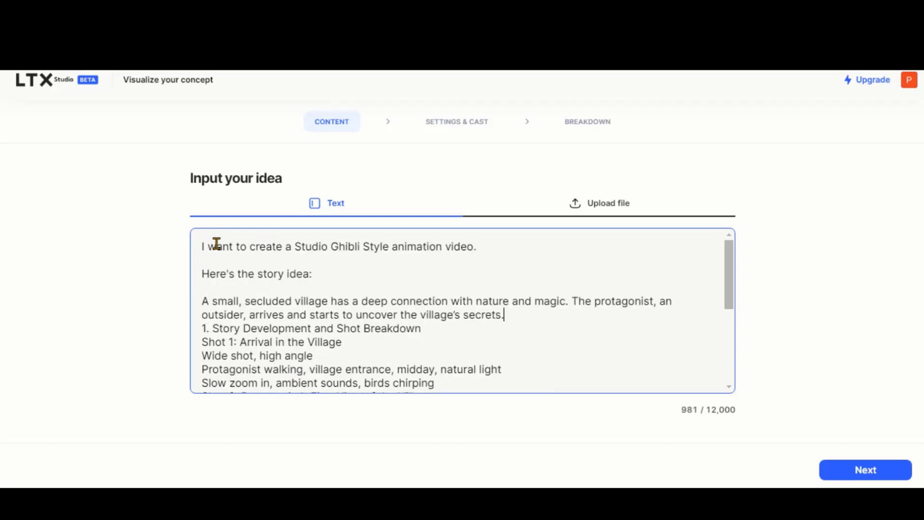
Add the line "And below are the some shots and breakdown of each shot." between the story idea and the shot breakdown, with line spacing.
key(Return)
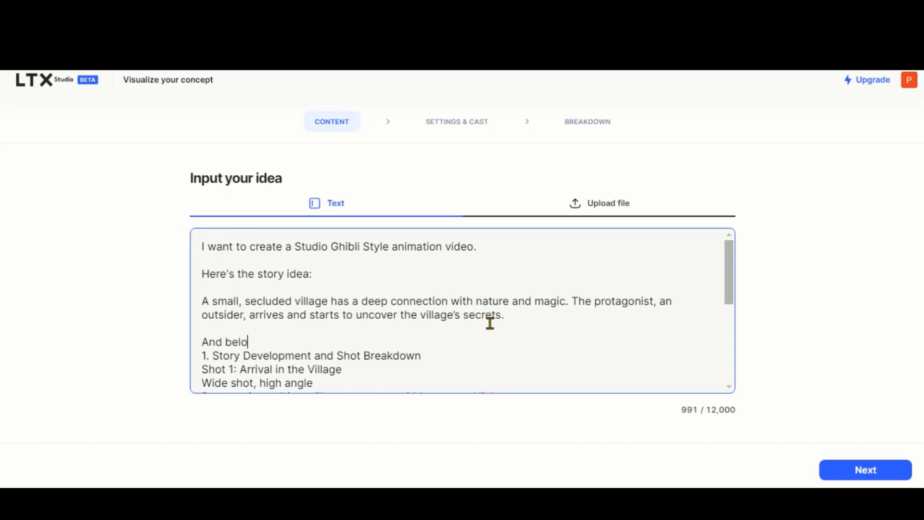
text(And below are the some shots and)
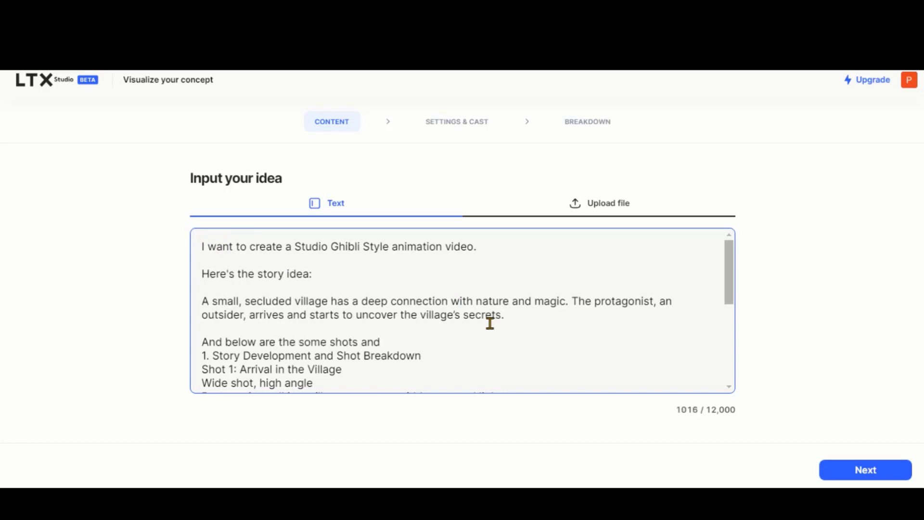
text( breakdown of each shot.)
key(Return)
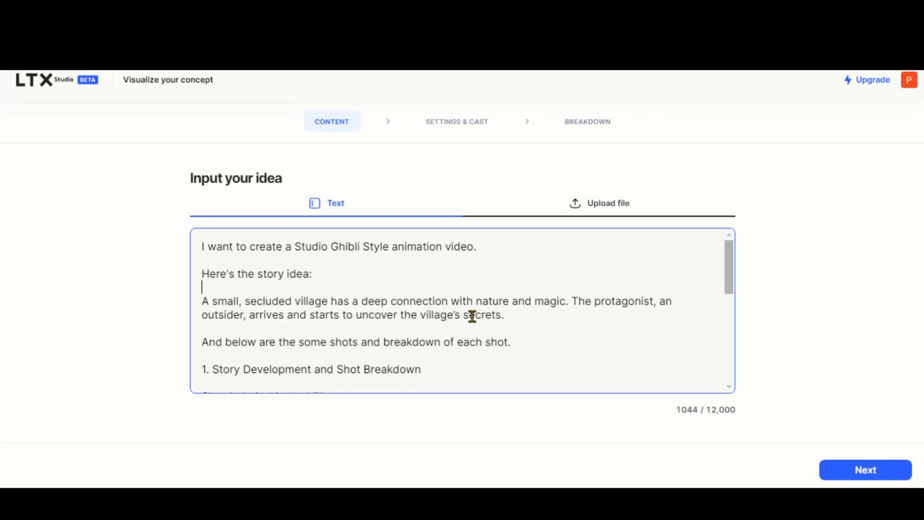
Submit the completed story idea and shot breakdown, and set the project's video style to Anime.
scroll(481, 316, down, 10)
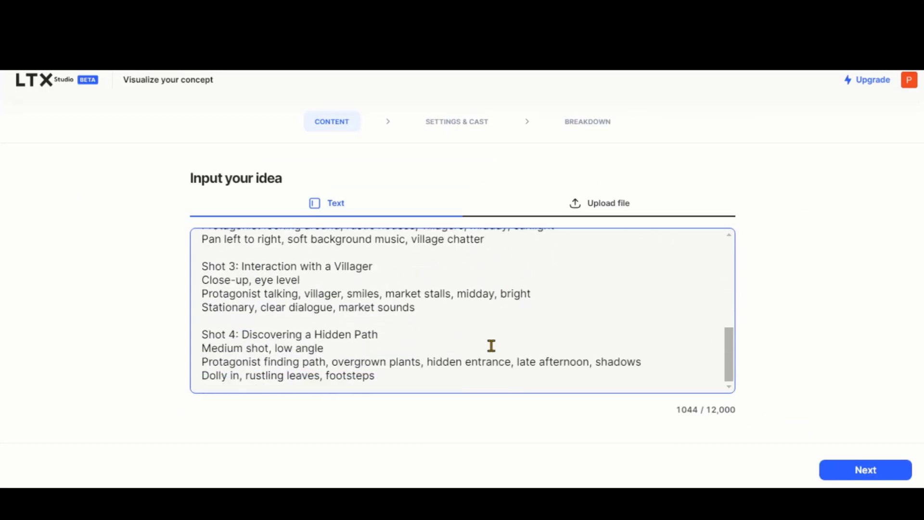
click(863, 470)
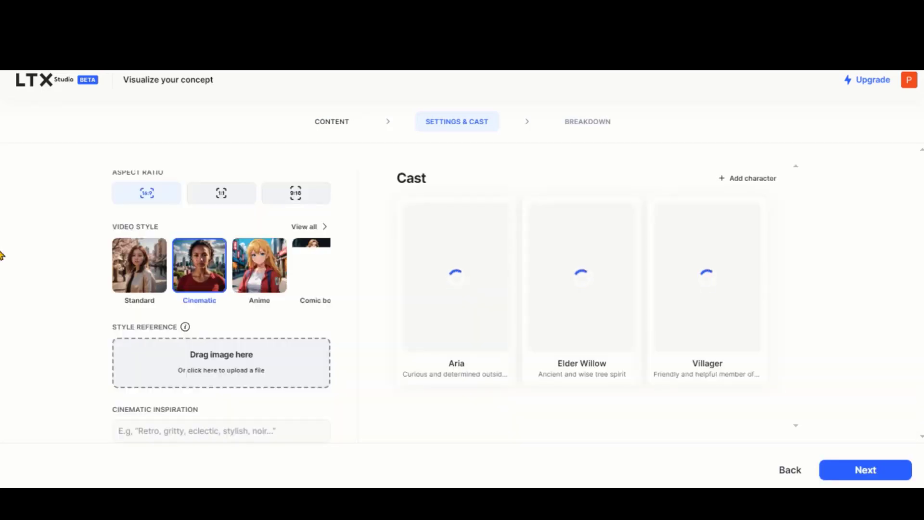
click(263, 355)
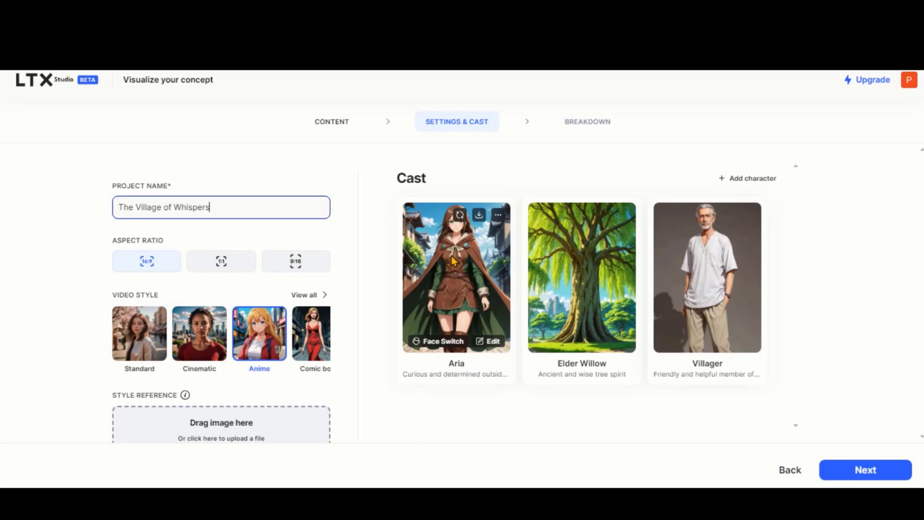
Browse the full range of video styles, keep Anime, and set the cinematic inspiration to Studio Ghibli.
click(308, 294)
scroll(164, 306, down, 3)
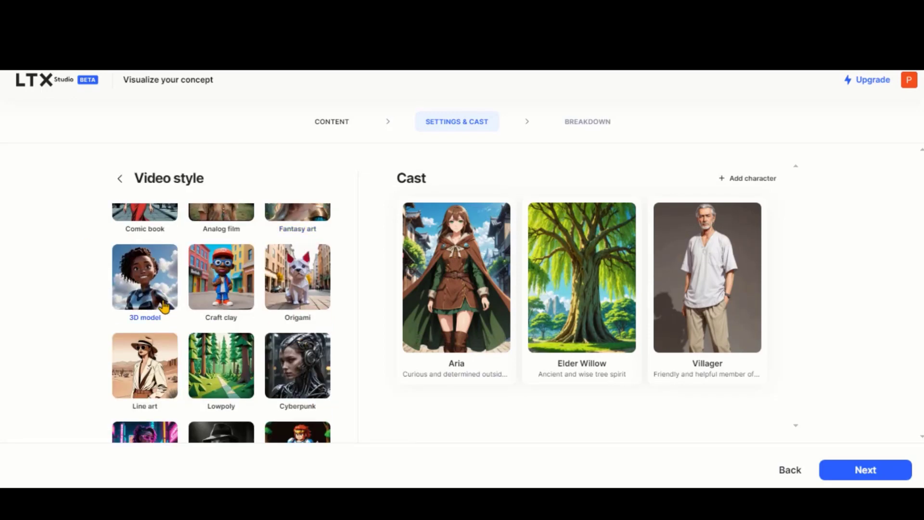
scroll(302, 298, down, 2)
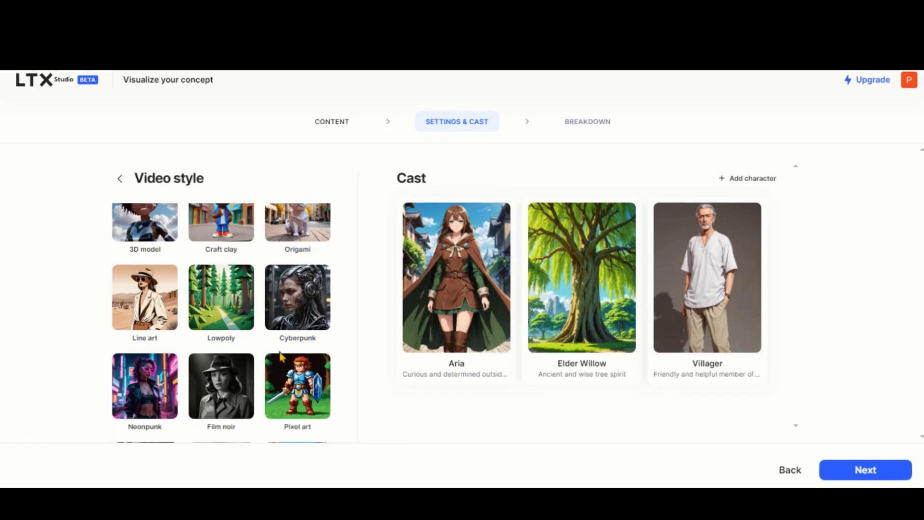
scroll(284, 347, down, 4)
scroll(175, 362, down, 12)
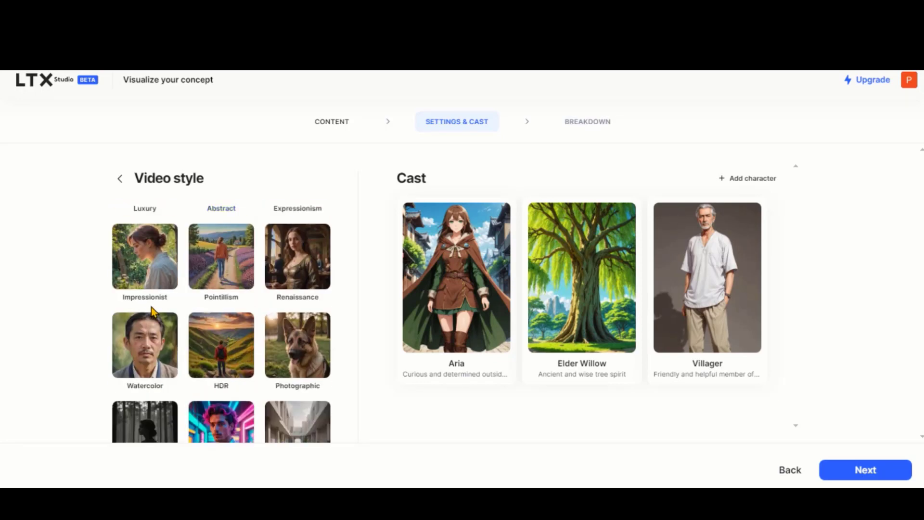
key(Escape)
click(173, 435)
text(Studio Ghibli)
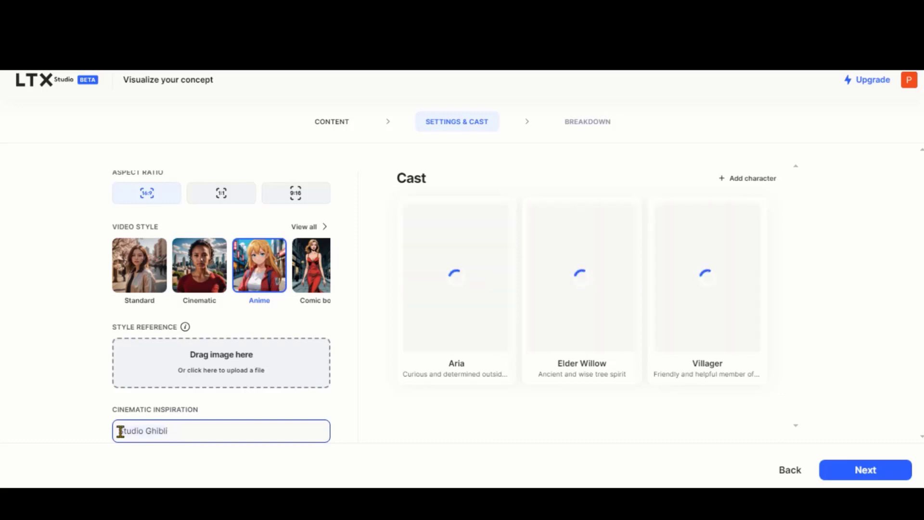
click(101, 408)
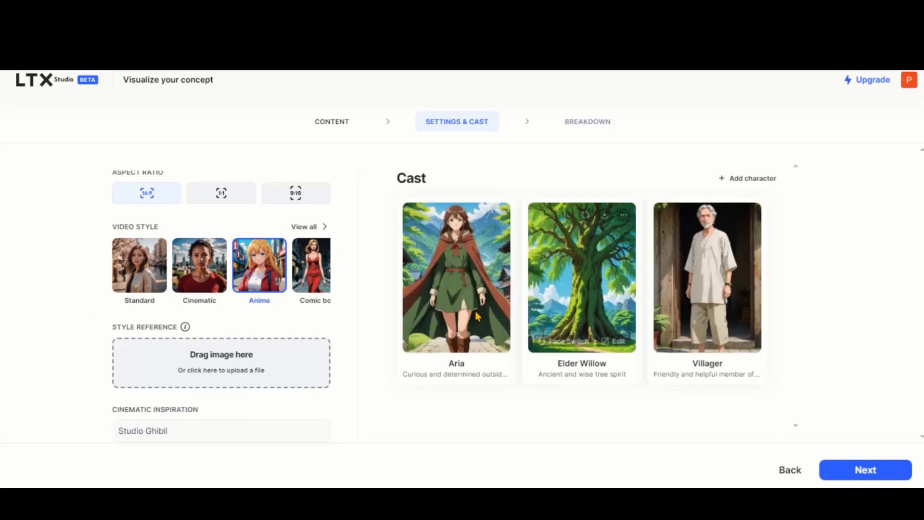
Check Aria's character details without changing them and continue to the scene breakdown.
click(489, 342)
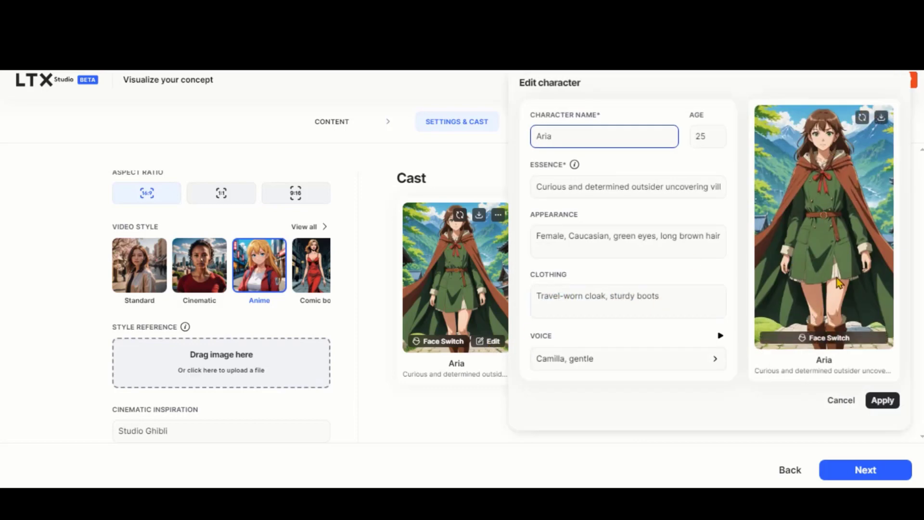
click(842, 401)
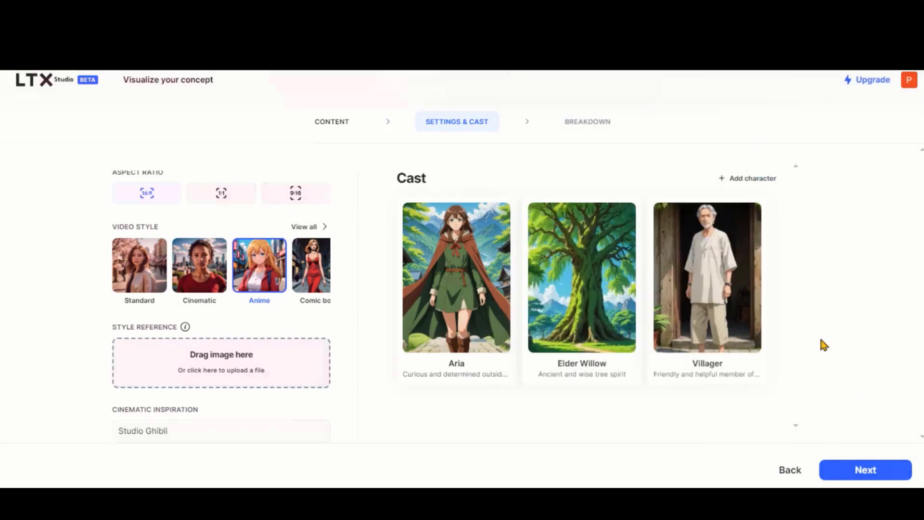
click(865, 469)
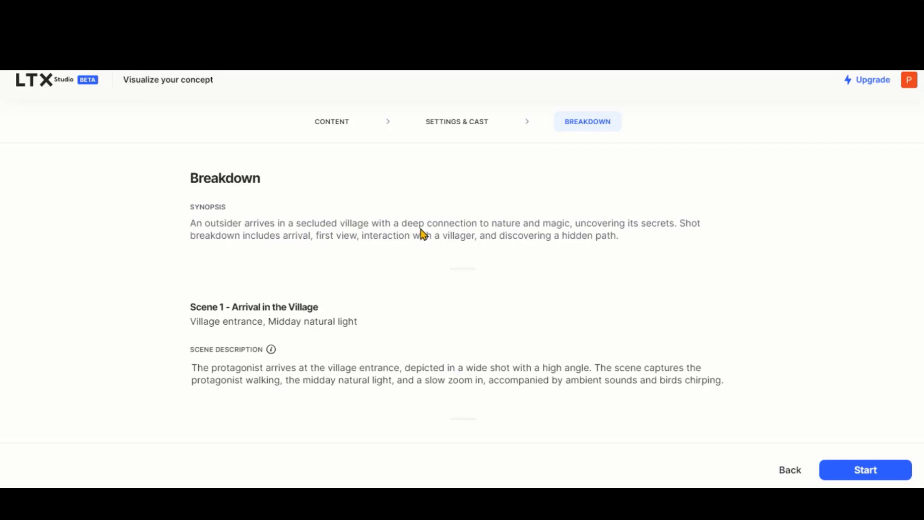
Review the synopsis and the four scene descriptions in the breakdown and start the storyboard.
scroll(326, 264, down, 2)
scroll(659, 212, up, 2)
mouse_move(456, 278)
scroll(423, 323, down, 7)
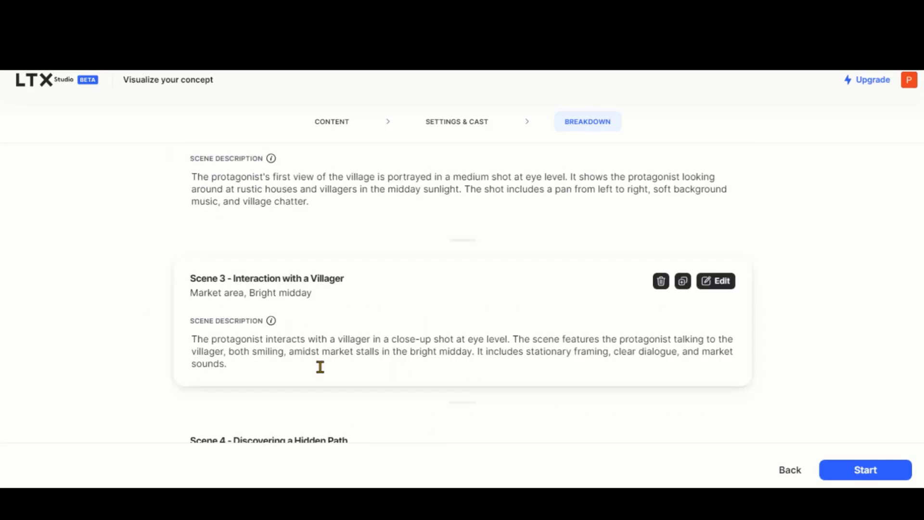
scroll(319, 366, down, 3)
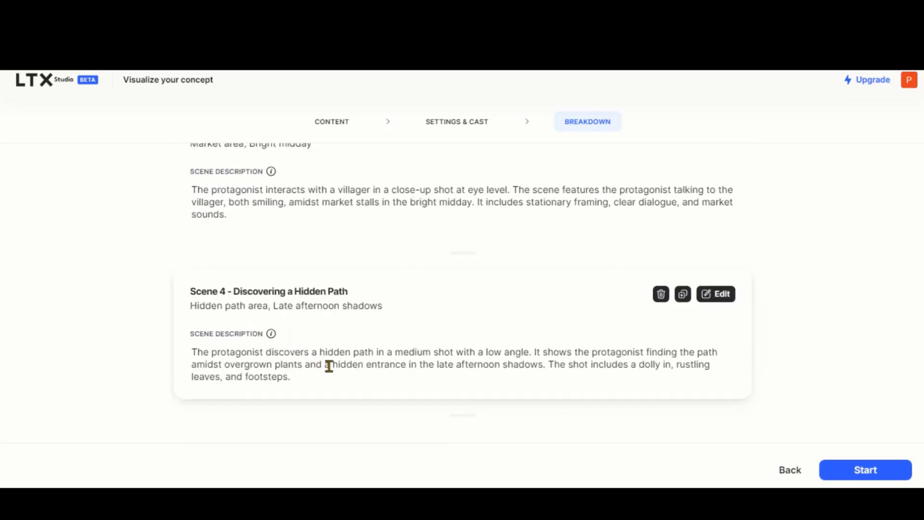
click(873, 473)
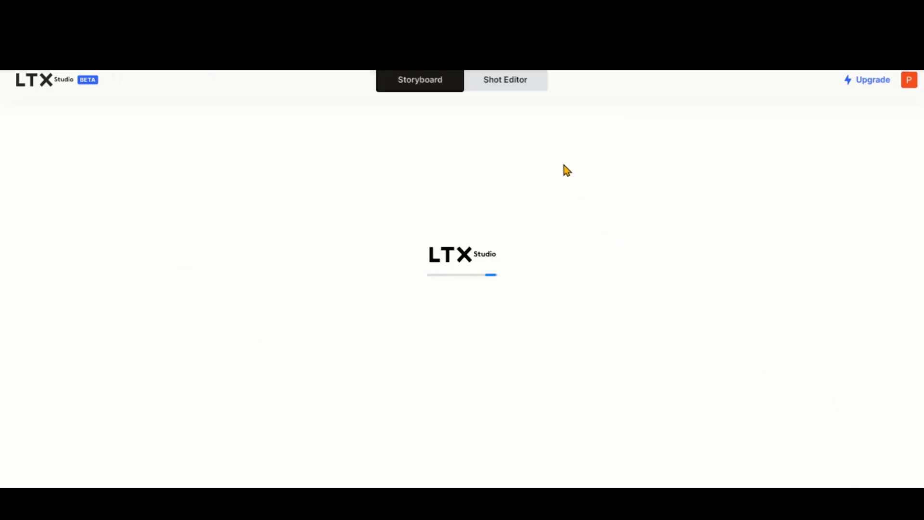
Add scene sounds: Outdoor Ambiance in the Suburbs (search "ambient") for the arrival, Shopping Square Ambience for the market, Dry Forest Walking for the hidden path.
scroll(437, 258, down, 8)
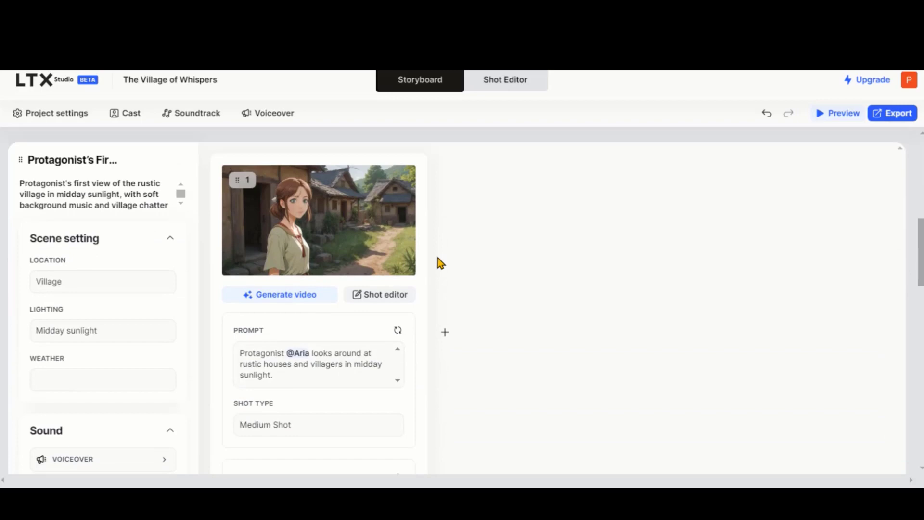
scroll(491, 248, down, 8)
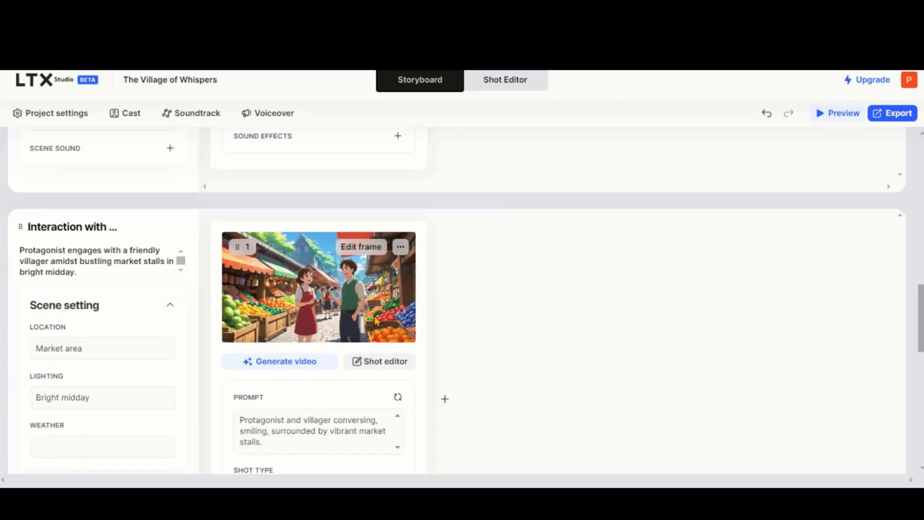
scroll(474, 305, down, 8)
scroll(476, 305, down, 2)
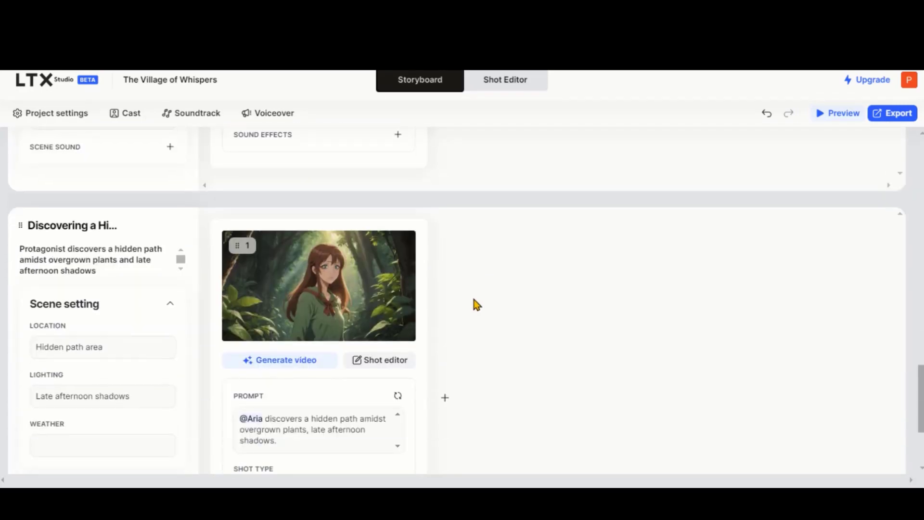
scroll(476, 305, down, 3)
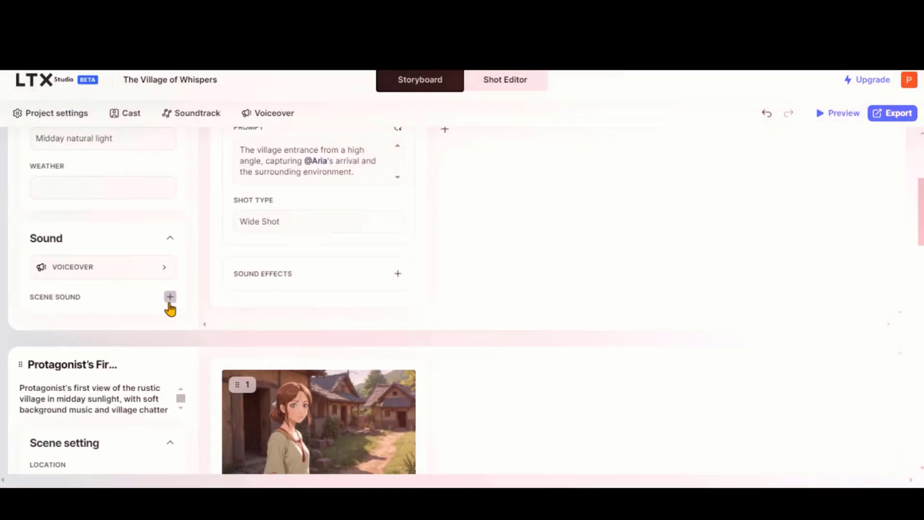
click(170, 297)
click(85, 319)
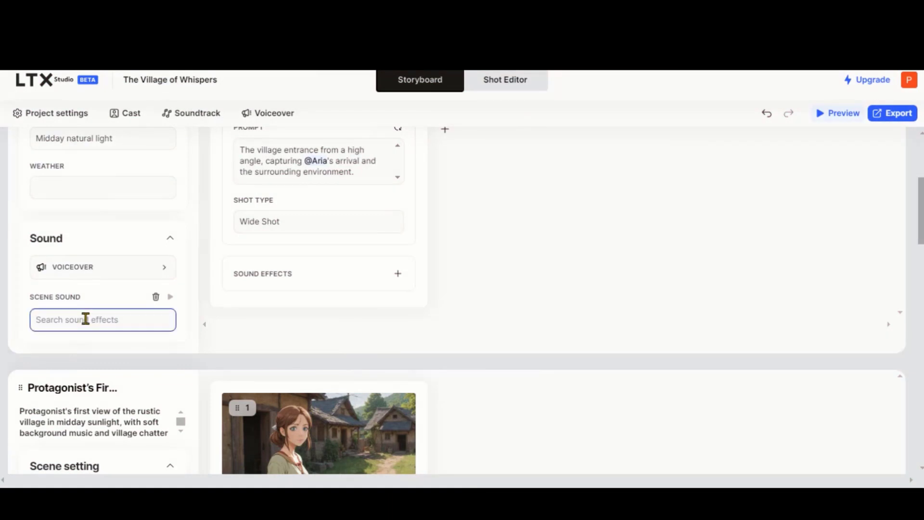
text(ambient)
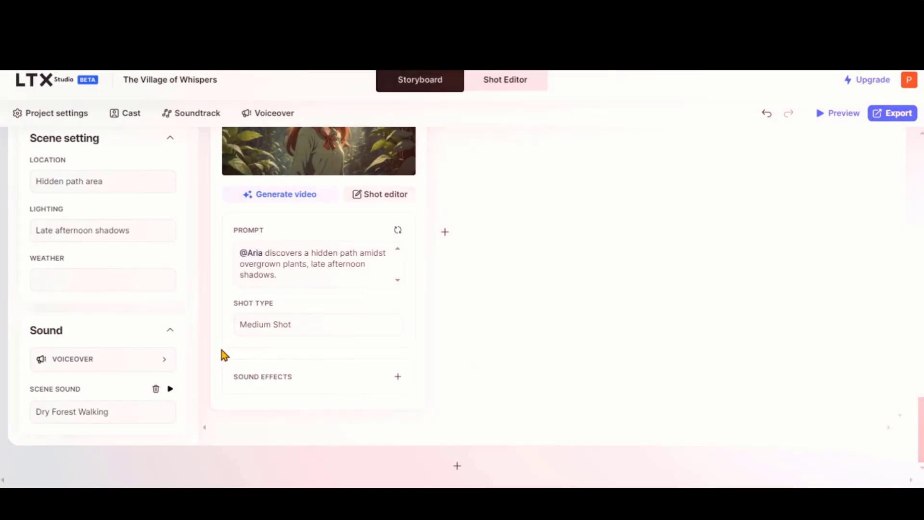
Generate the videos for all four scenes, from Arrival in the Village through Discovering a Hidden Path.
scroll(218, 345, up, 5)
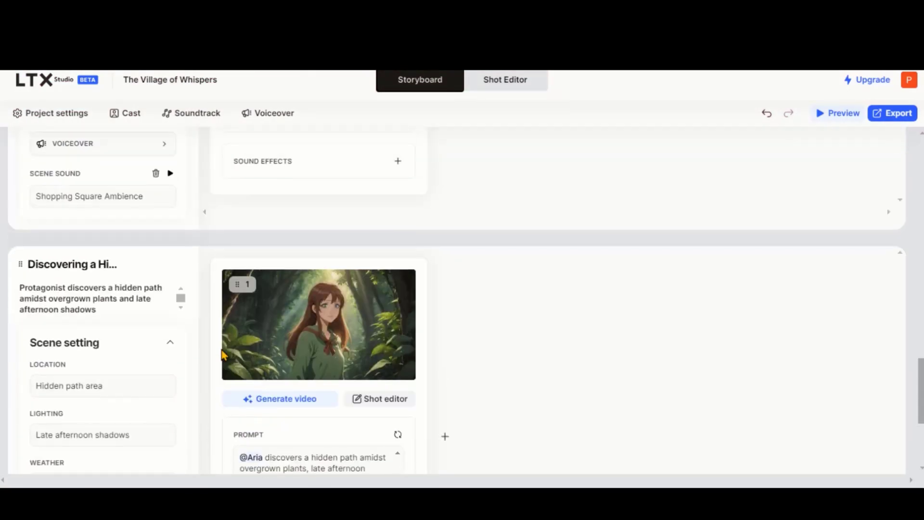
scroll(221, 354, up, 20)
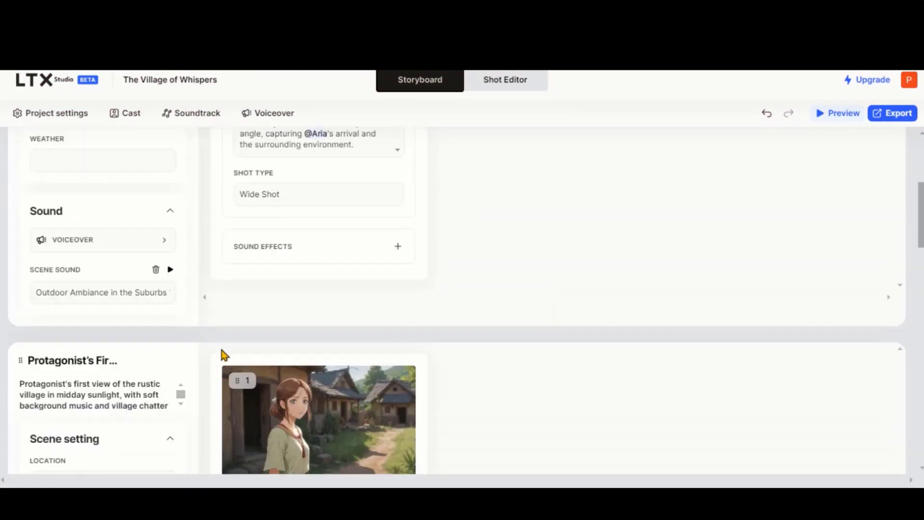
scroll(222, 354, up, 5)
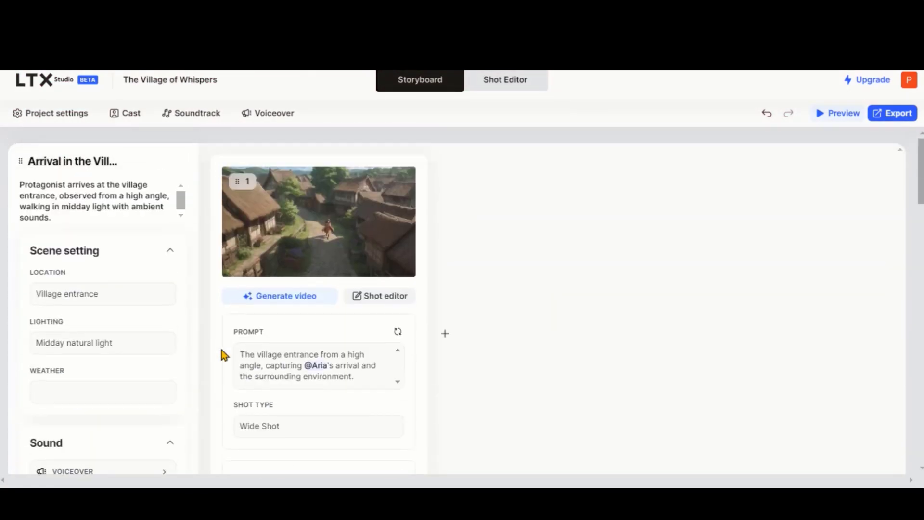
click(300, 296)
scroll(513, 291, down, 9)
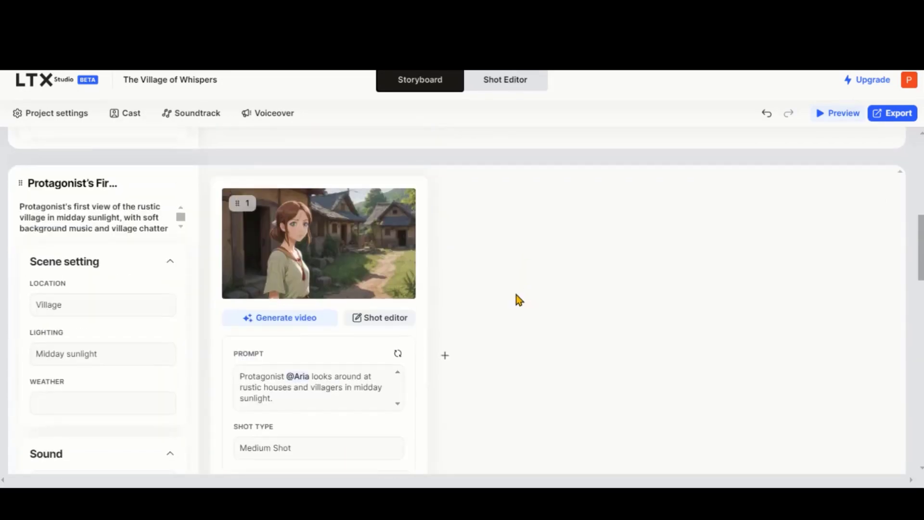
click(286, 318)
scroll(512, 299, down, 5)
scroll(513, 303, down, 4)
click(292, 334)
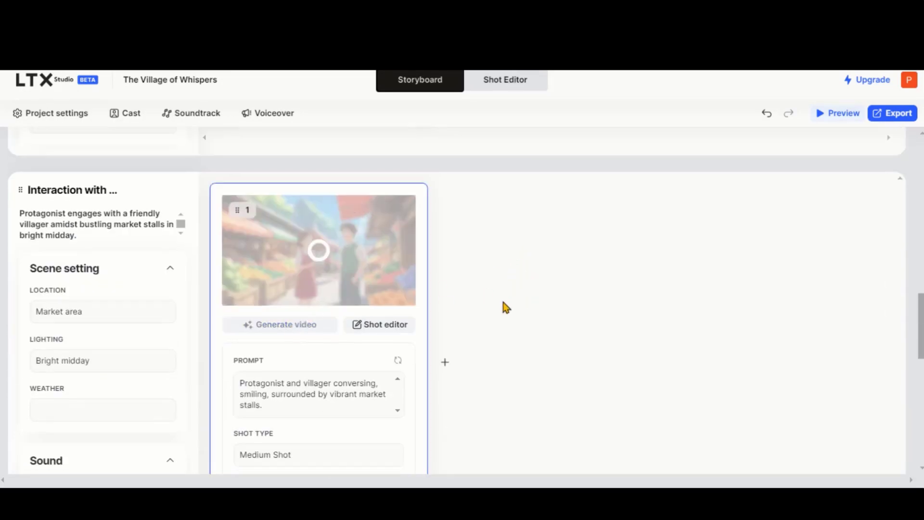
scroll(504, 307, down, 9)
click(292, 339)
scroll(466, 337, down, 3)
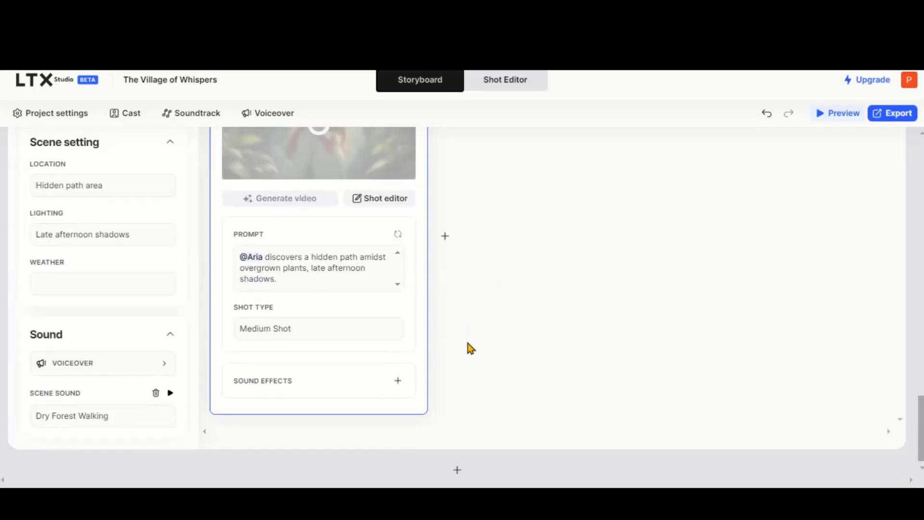
Watch the generated village arrival, first view and hidden path videos in full screen.
scroll(466, 337, up, 4)
scroll(466, 343, up, 12)
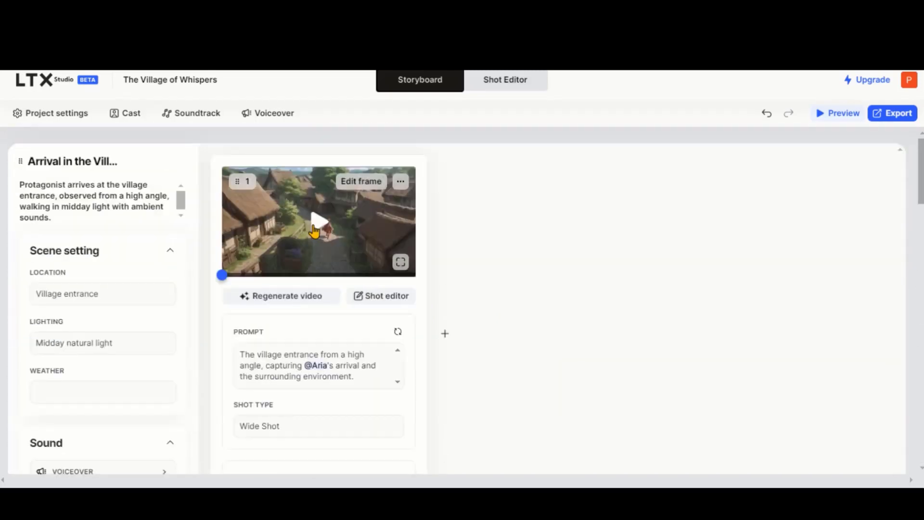
click(400, 262)
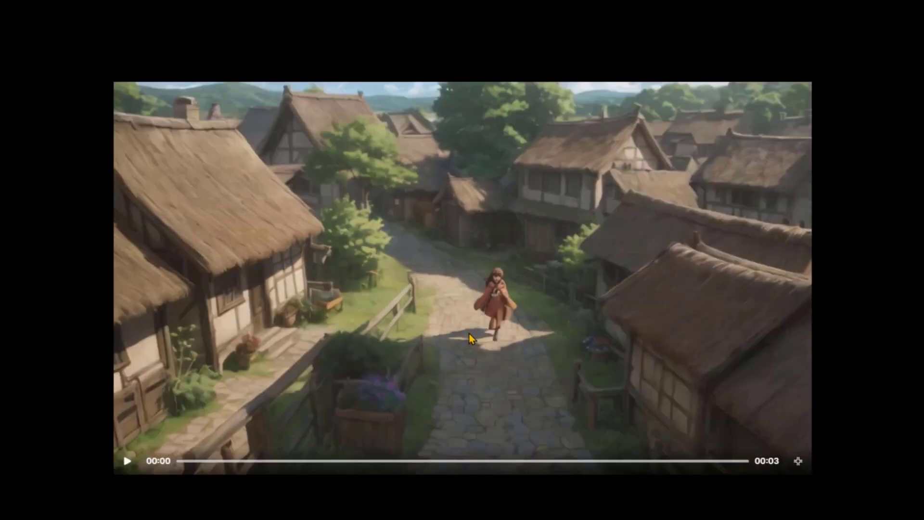
key(Escape)
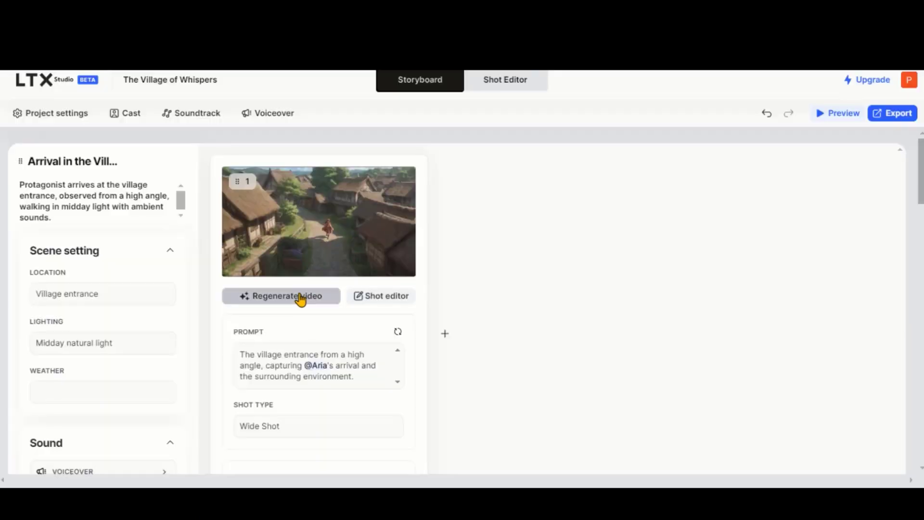
click(301, 297)
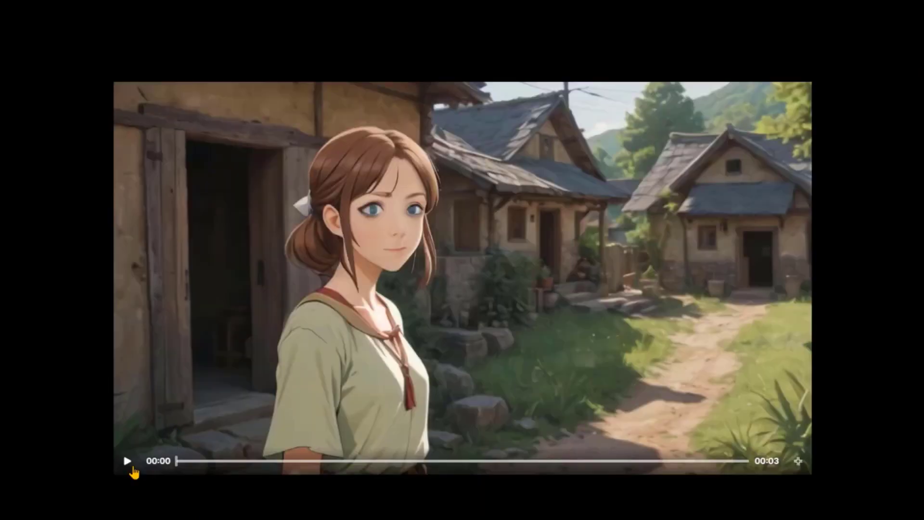
click(127, 460)
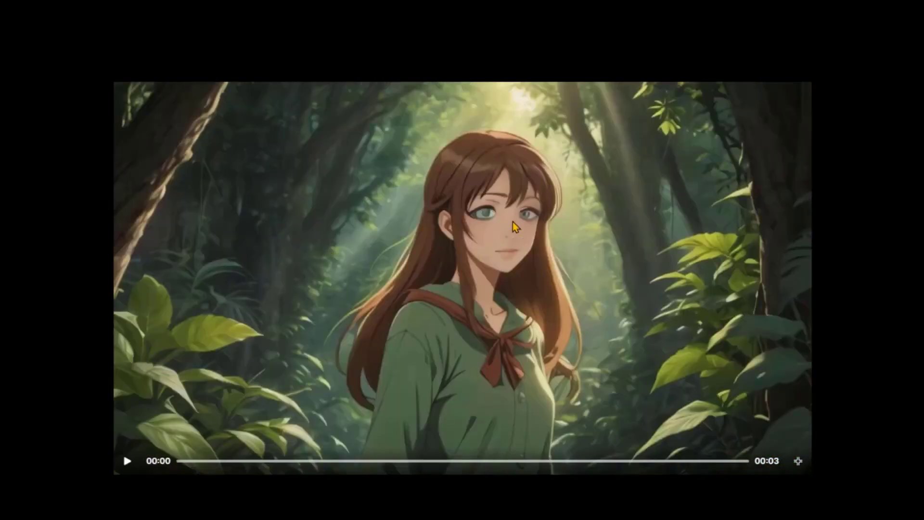
key(Escape)
Open the Arrival in the Village shot in the Shot Editor and play its video.
scroll(526, 351, down, 3)
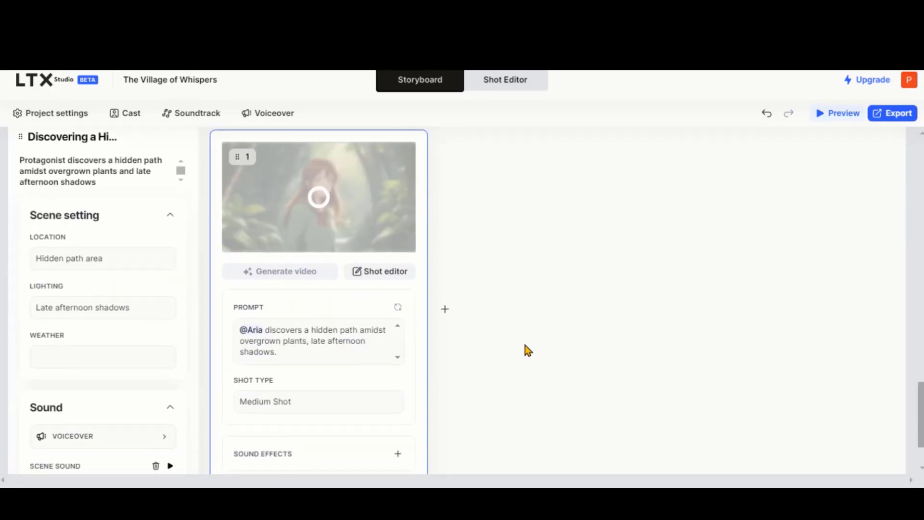
scroll(524, 345, up, 10)
click(396, 261)
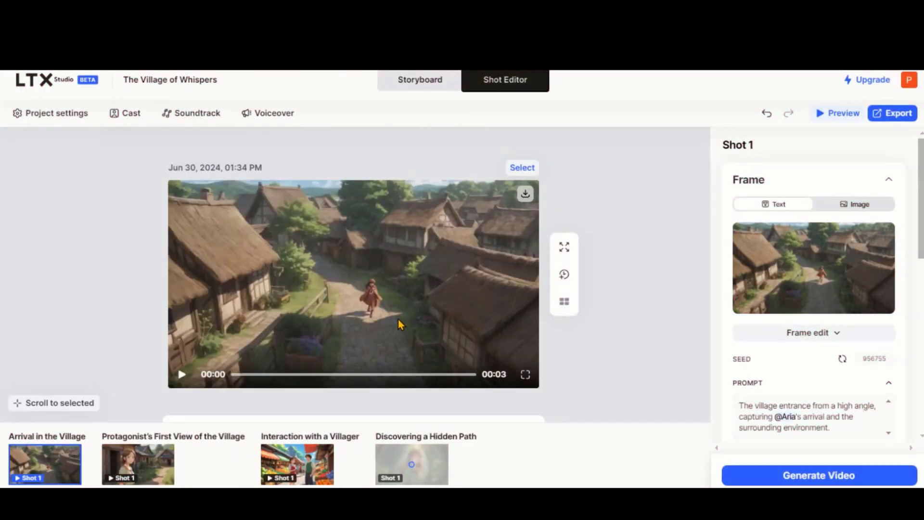
click(181, 375)
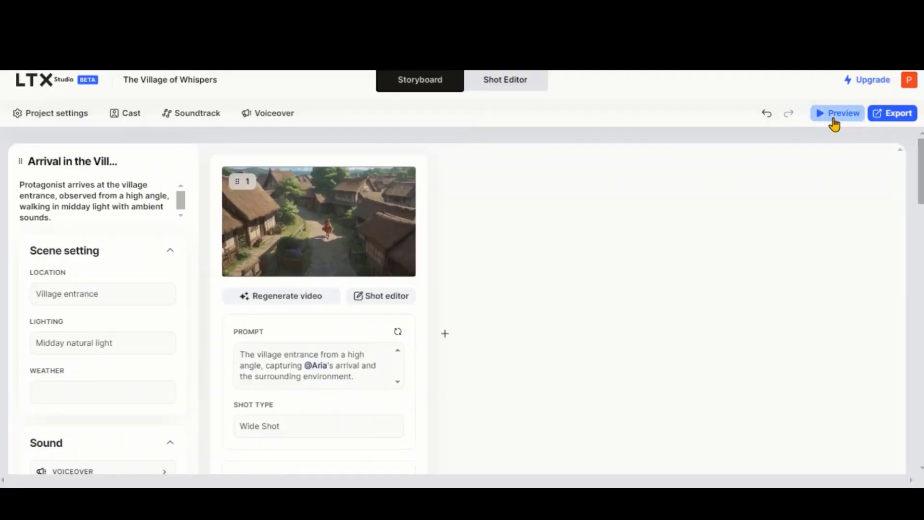
Preview the whole storyboard film and export it as an MP4 video.
click(833, 115)
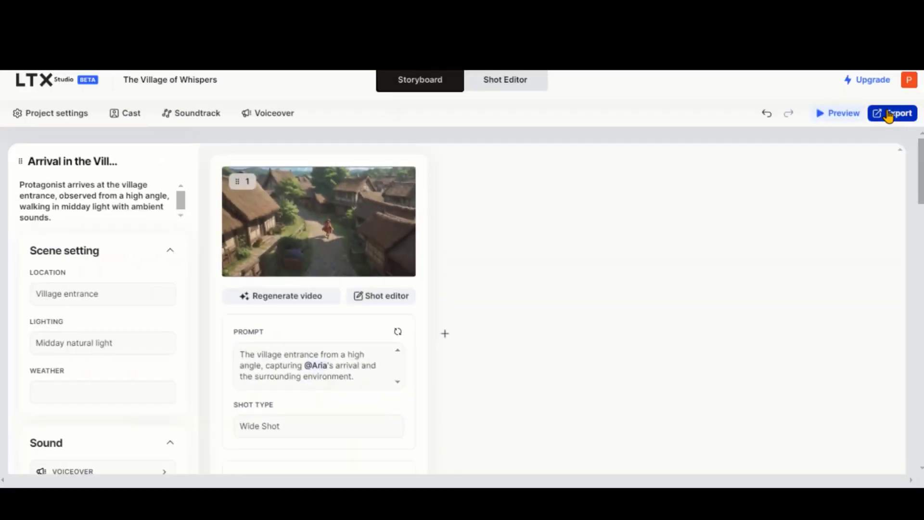
click(884, 293)
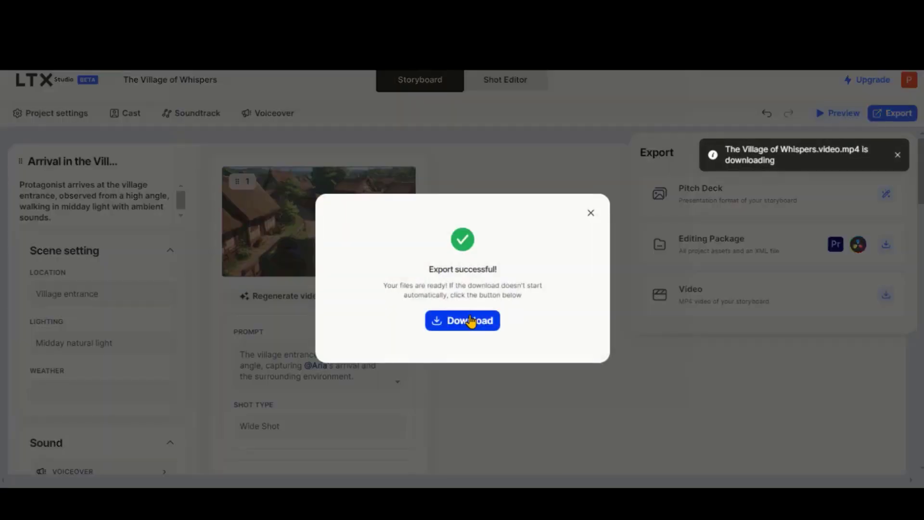